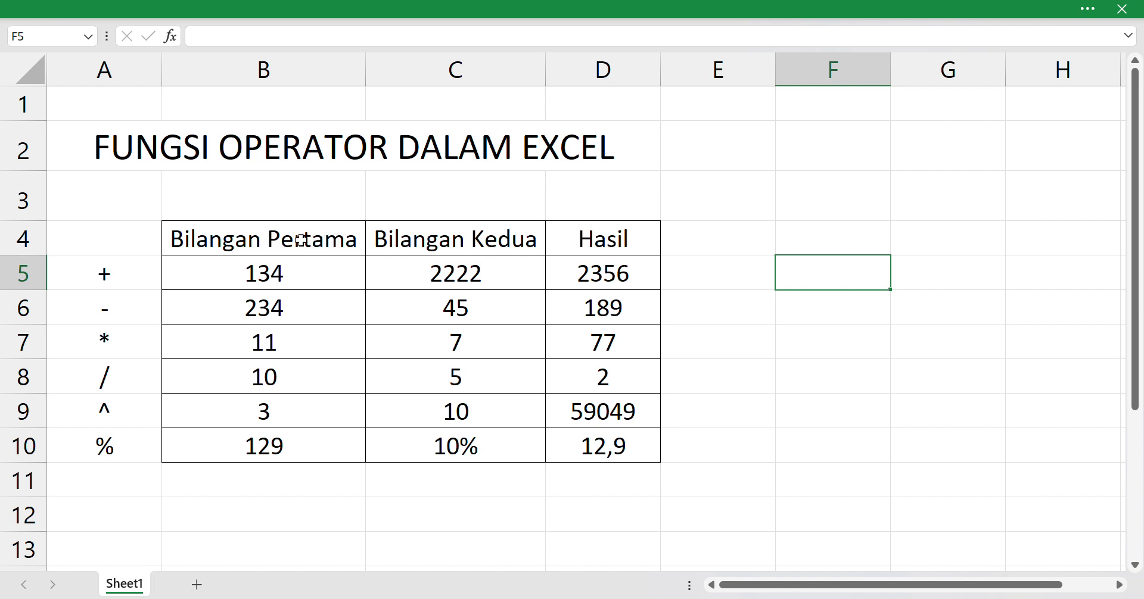
Step: Examine the operator symbols listed in cells A5 to A10, one after another
scroll(300, 240, up, 2)
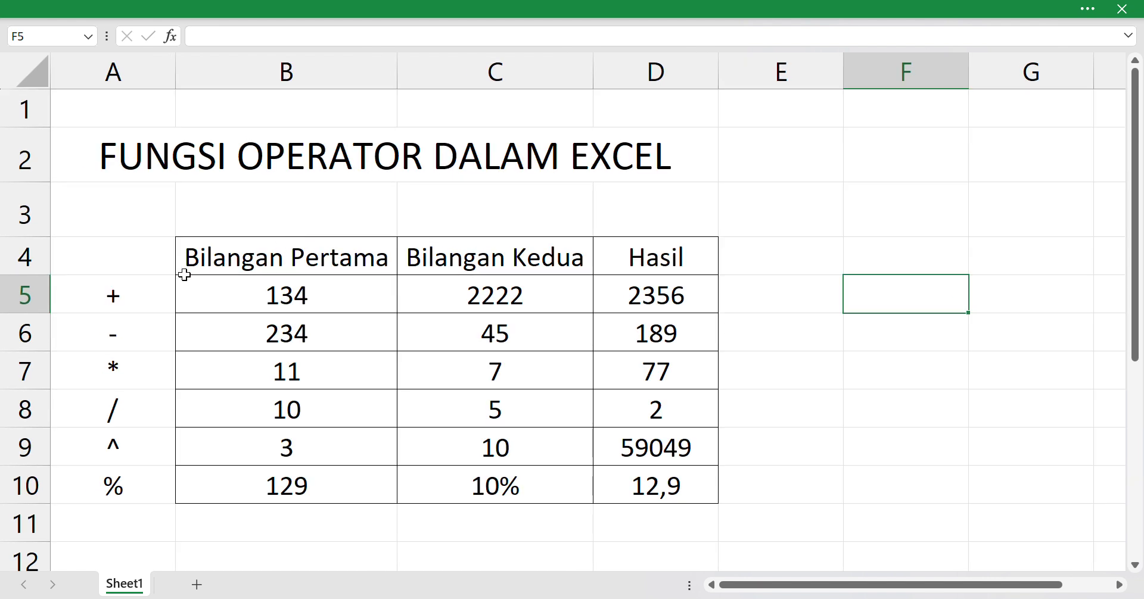
click(139, 288)
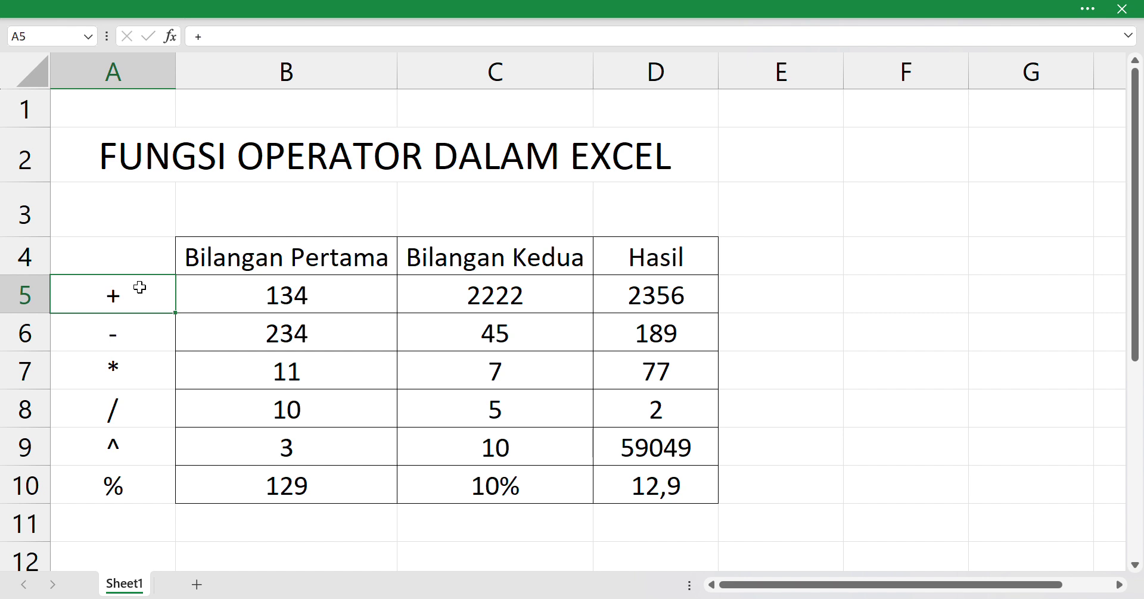
key(Down)
key(Up)
key(Down)
key(Down)
key(Down)
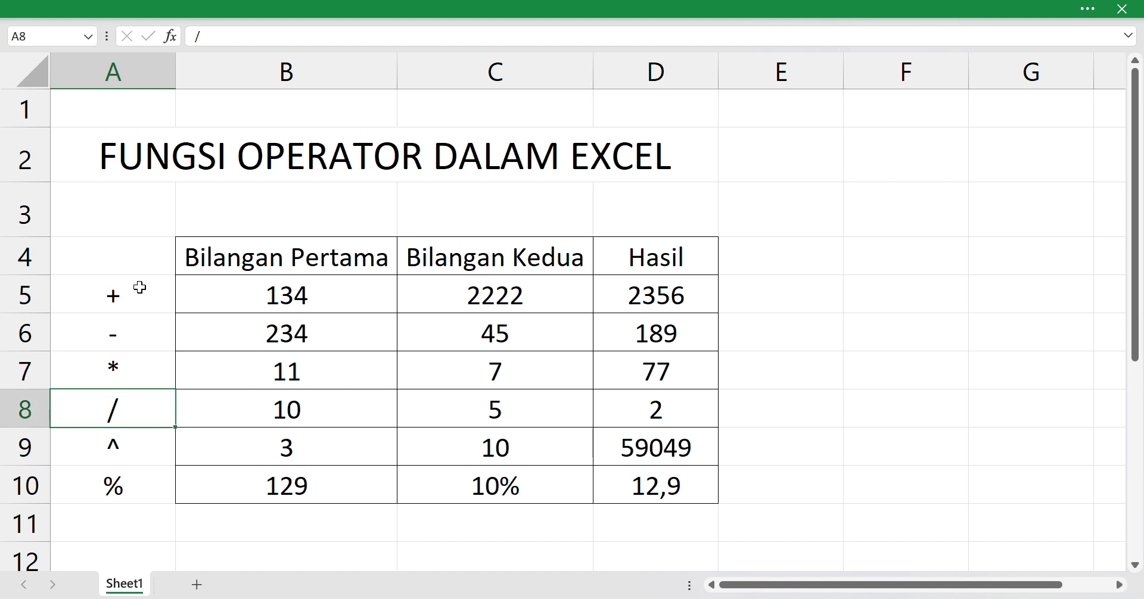
key(Down)
key(Down)
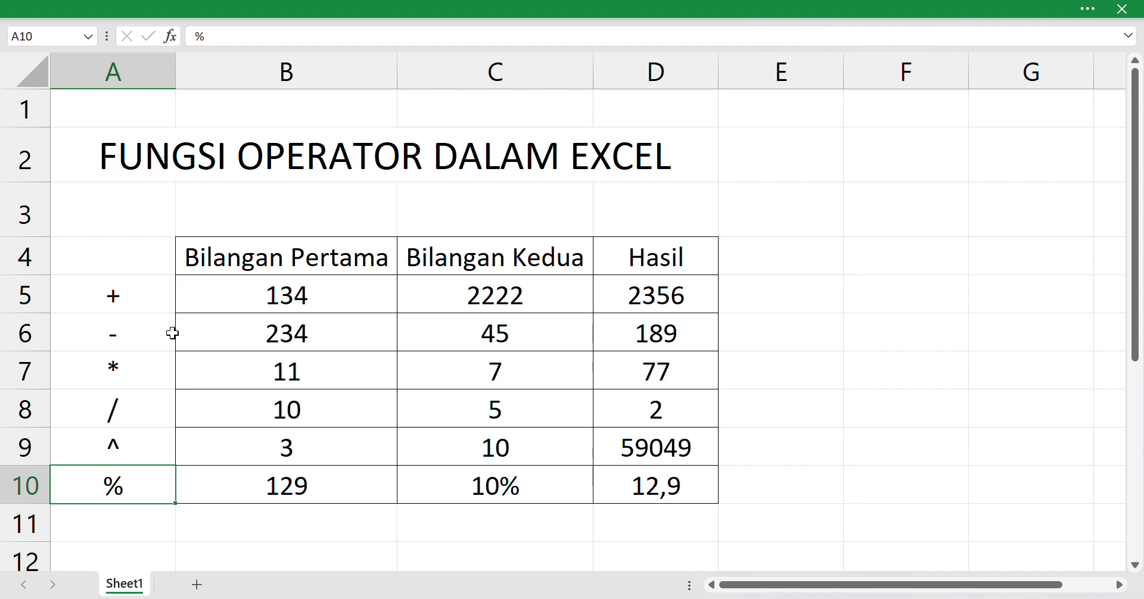
Step: Enter 2 in B5 and 4 in C5 of the addition row, and open the result formula in D5
scroll(232, 325, up, 1)
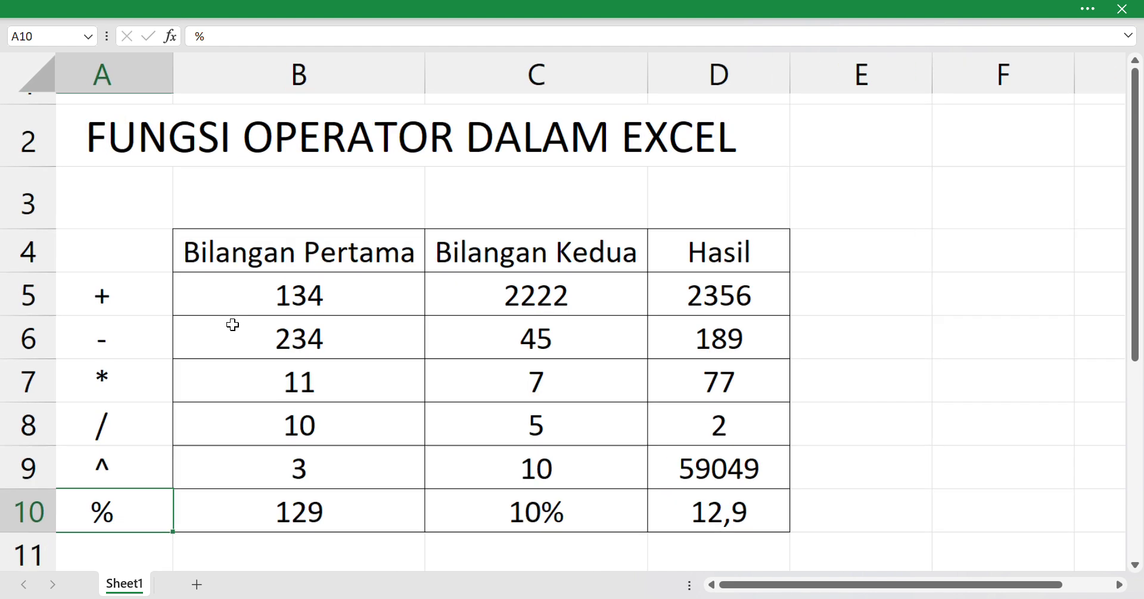
scroll(232, 325, up, 3)
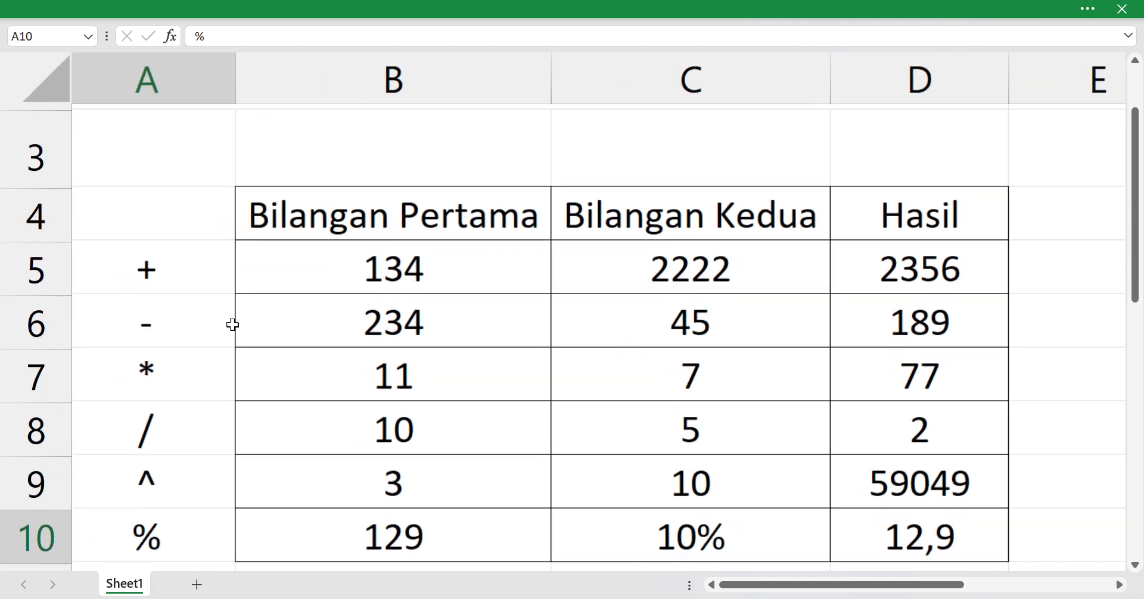
scroll(232, 325, up, 1)
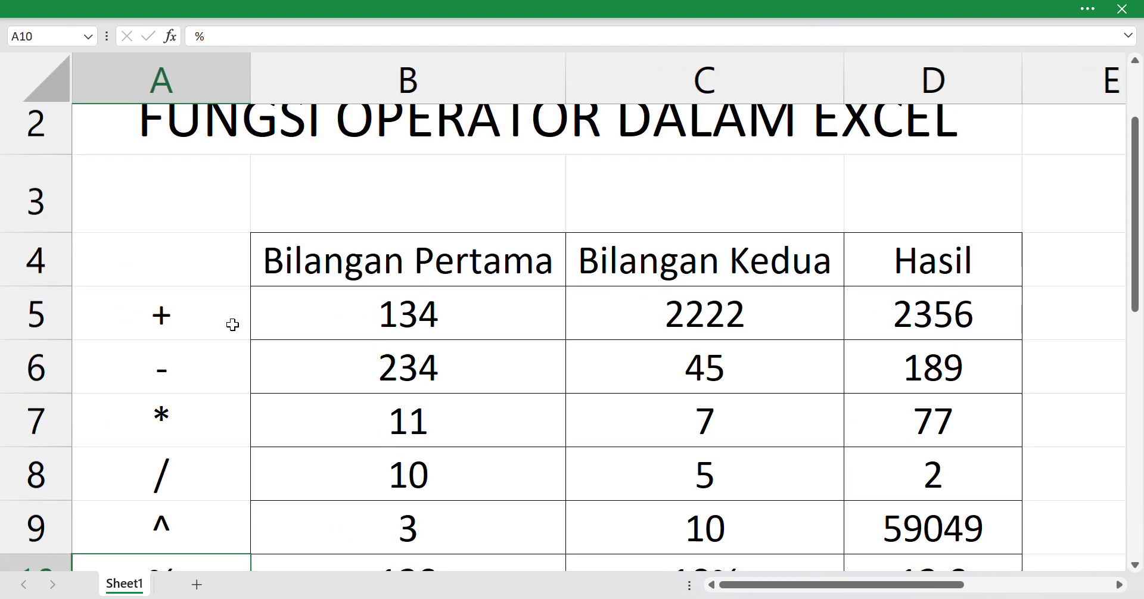
scroll(232, 325, up, 1)
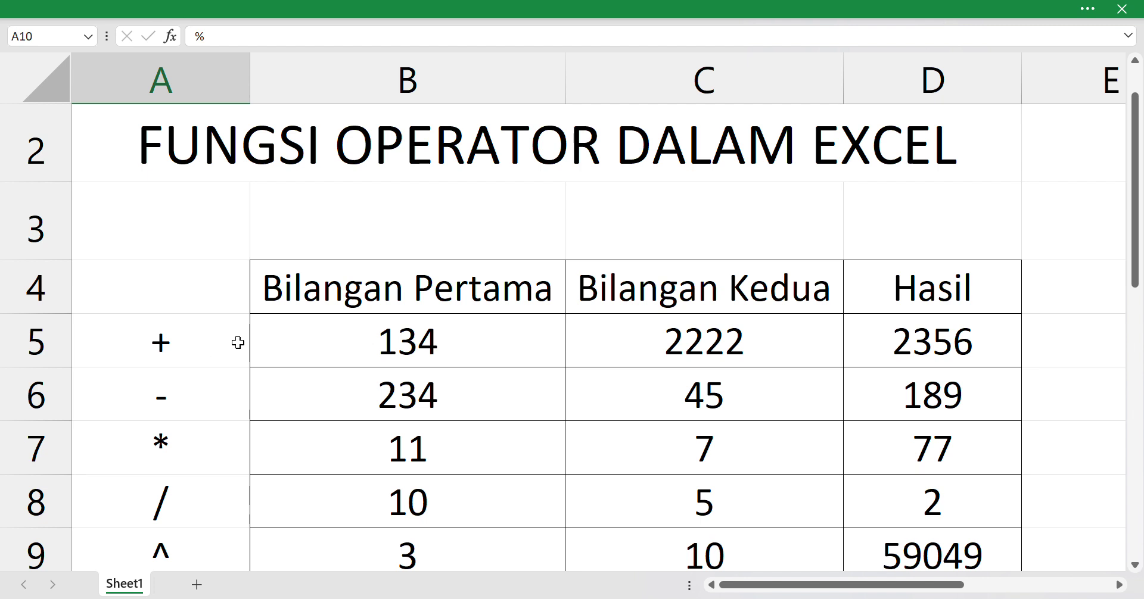
click(322, 341)
text(2)
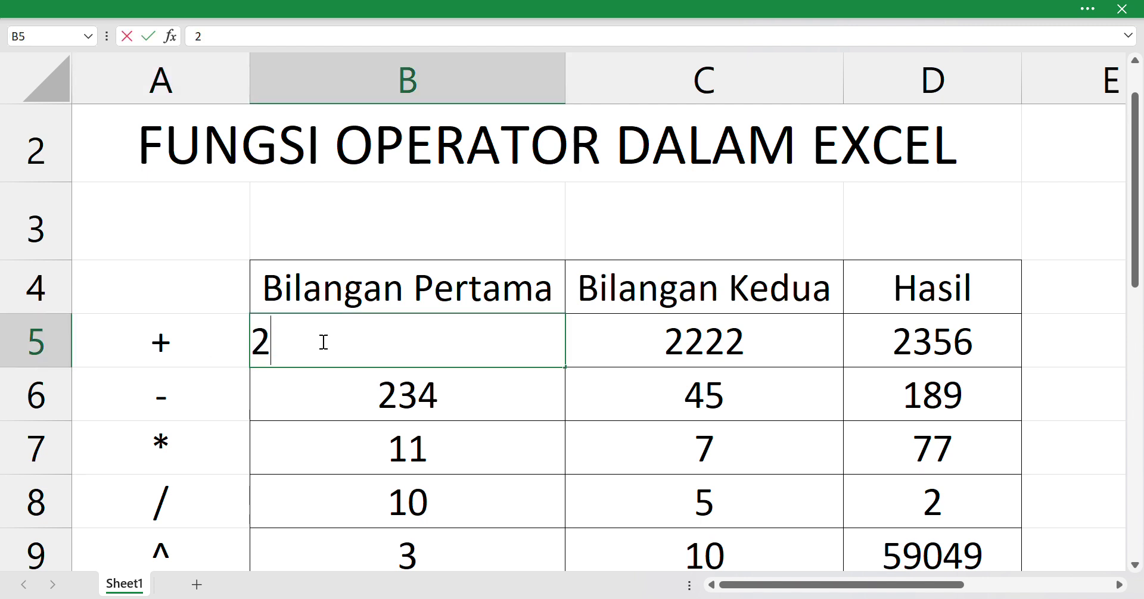
key(Tab)
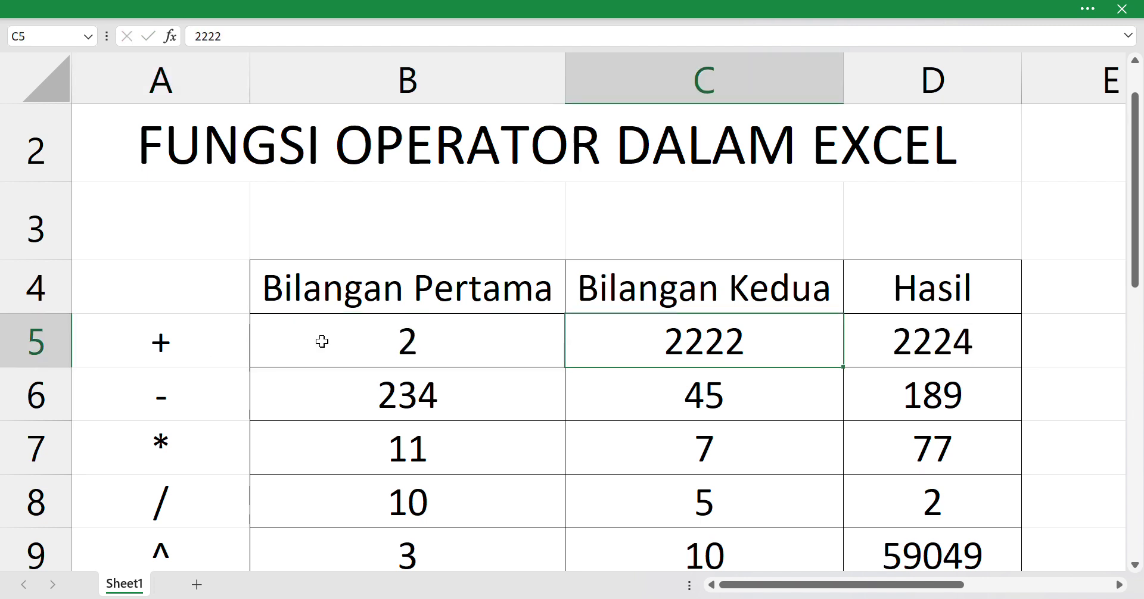
text(4)
key(Return)
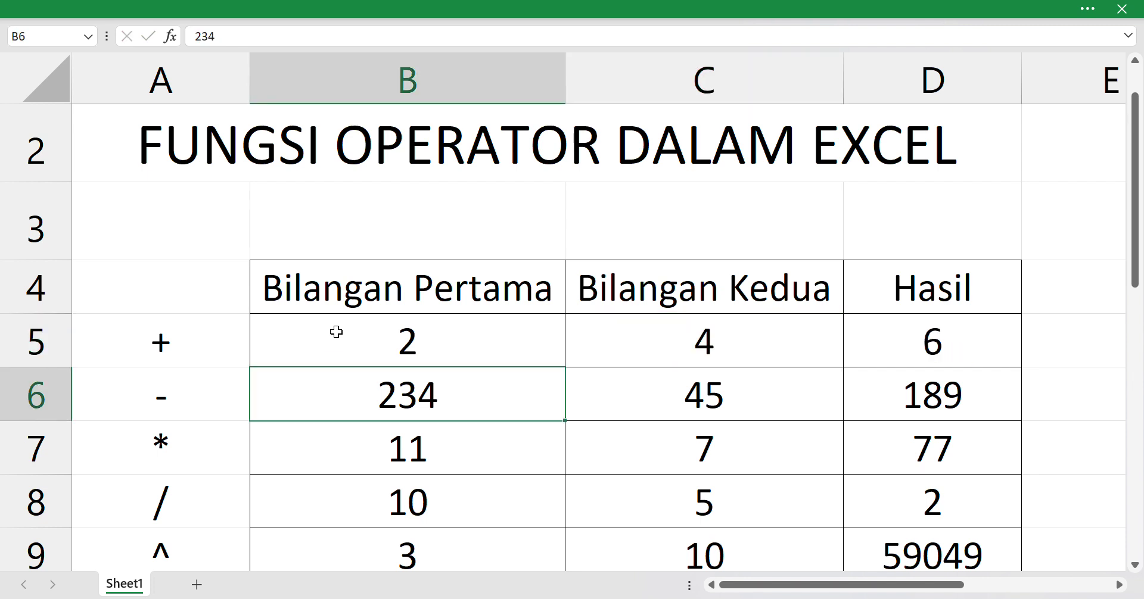
click(908, 346)
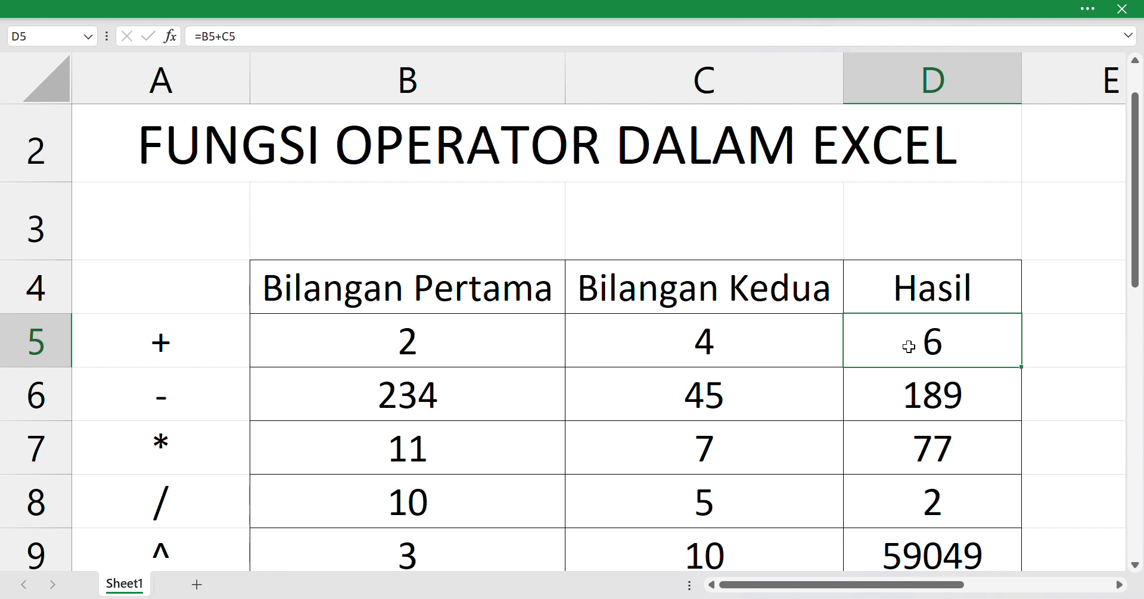
double_click(909, 347)
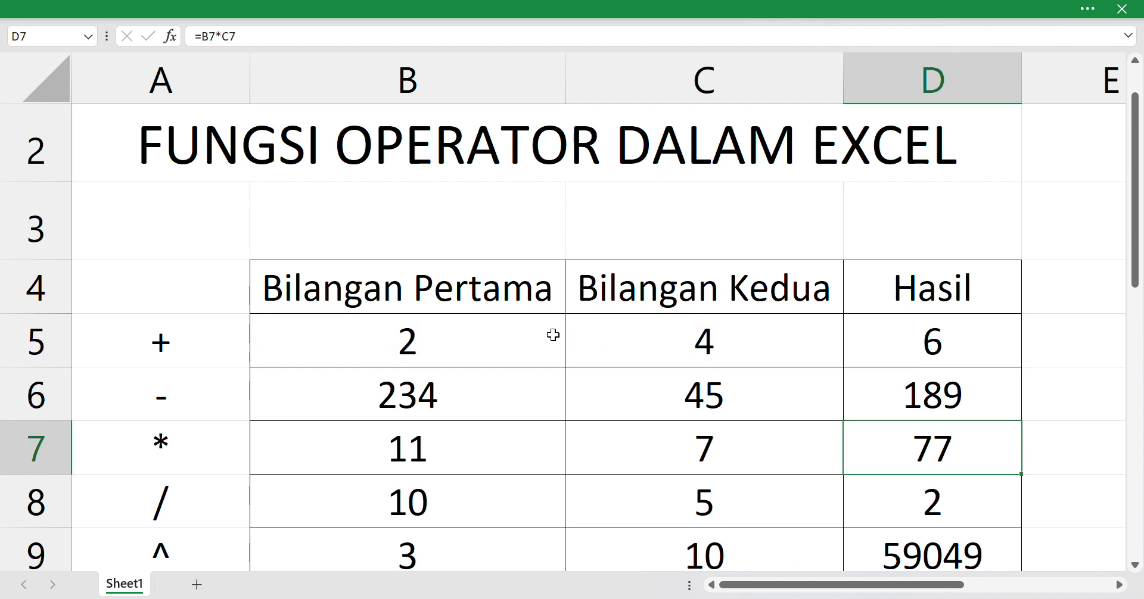
Step: Set the addition row's first number in B5 to 12000 and its second number in C5 to 13500
click(553, 335)
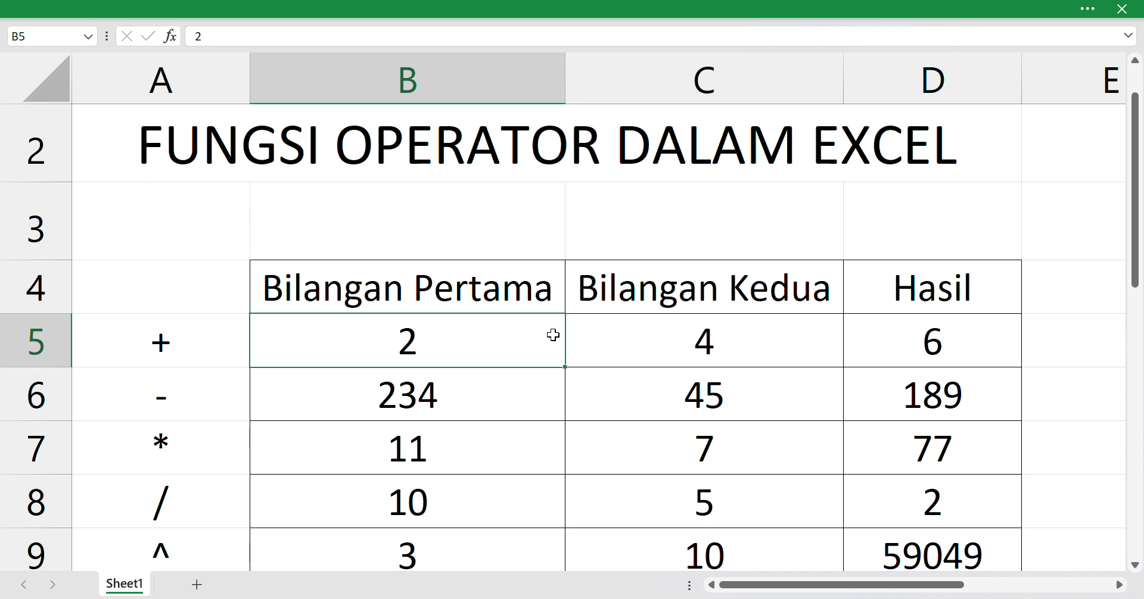
text(12)
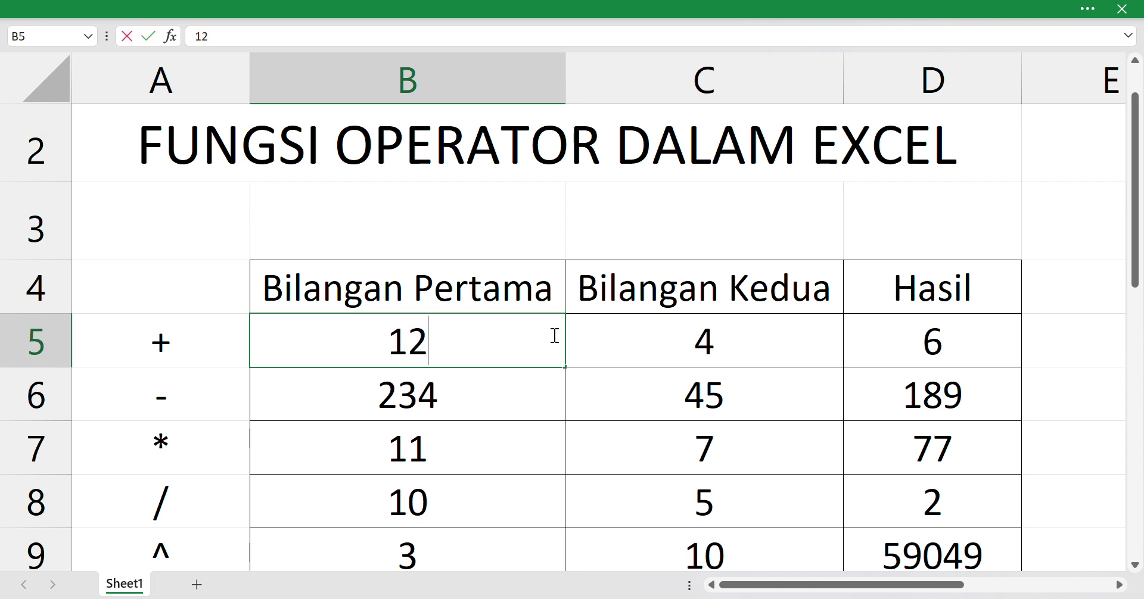
text(000)
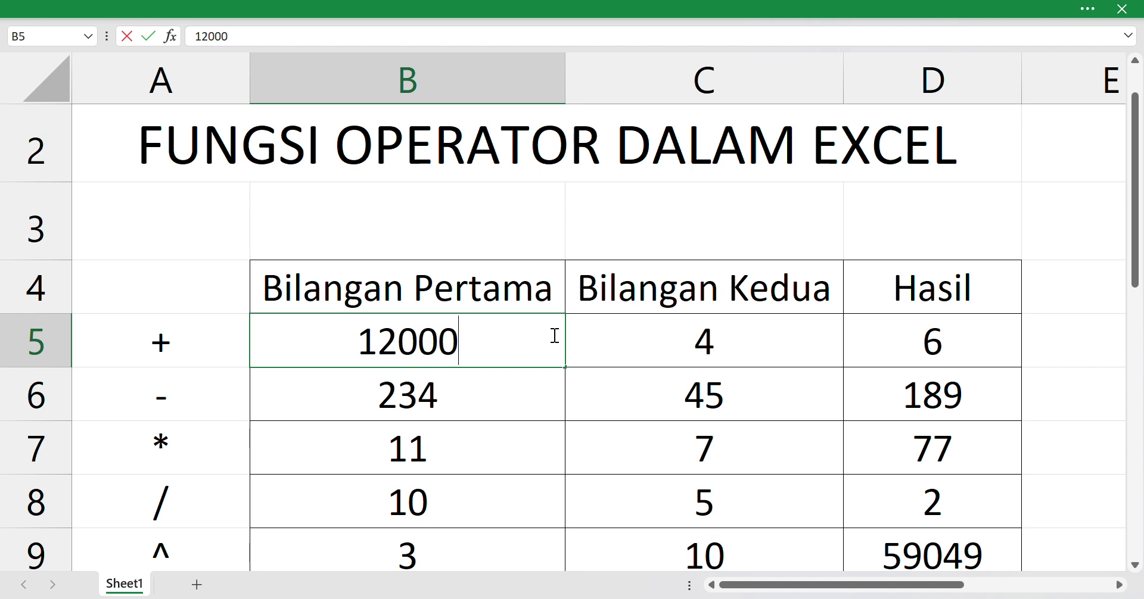
key(Return)
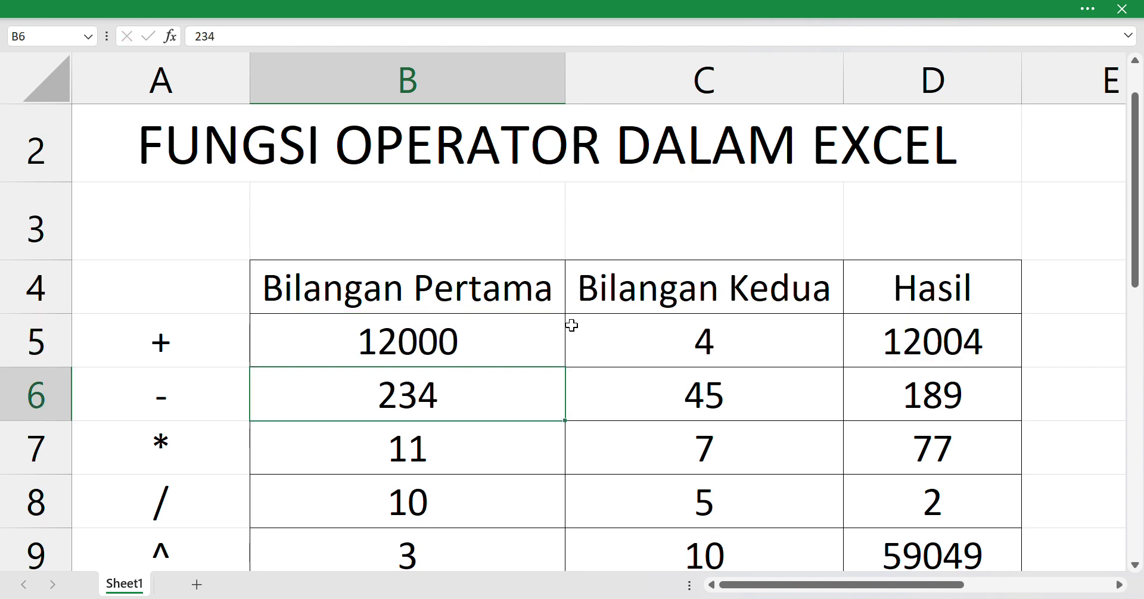
click(697, 323)
text(13500)
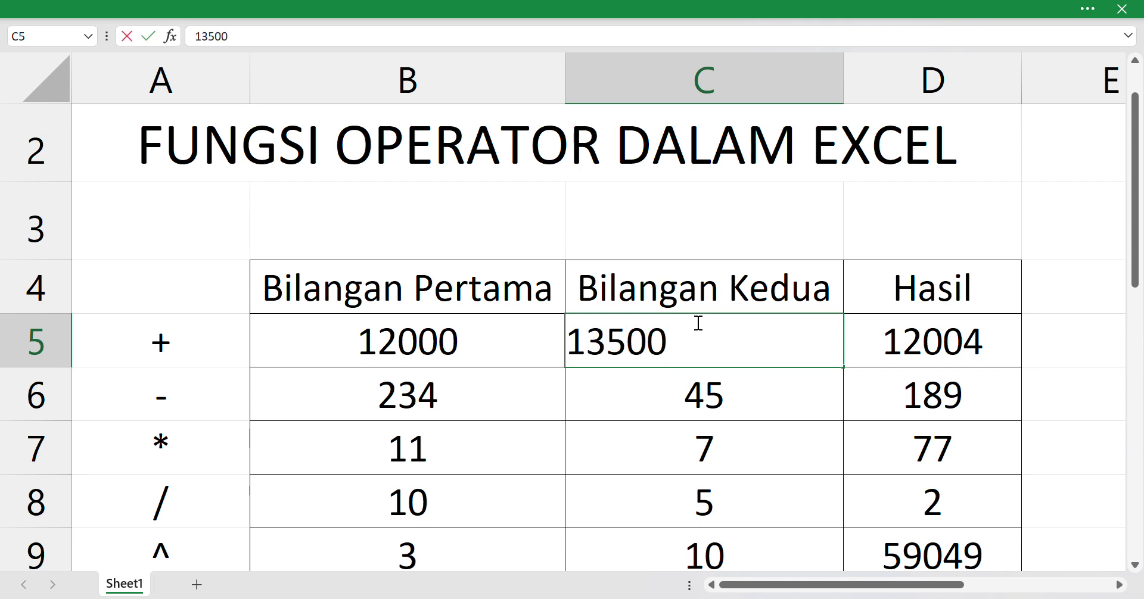
key(Return)
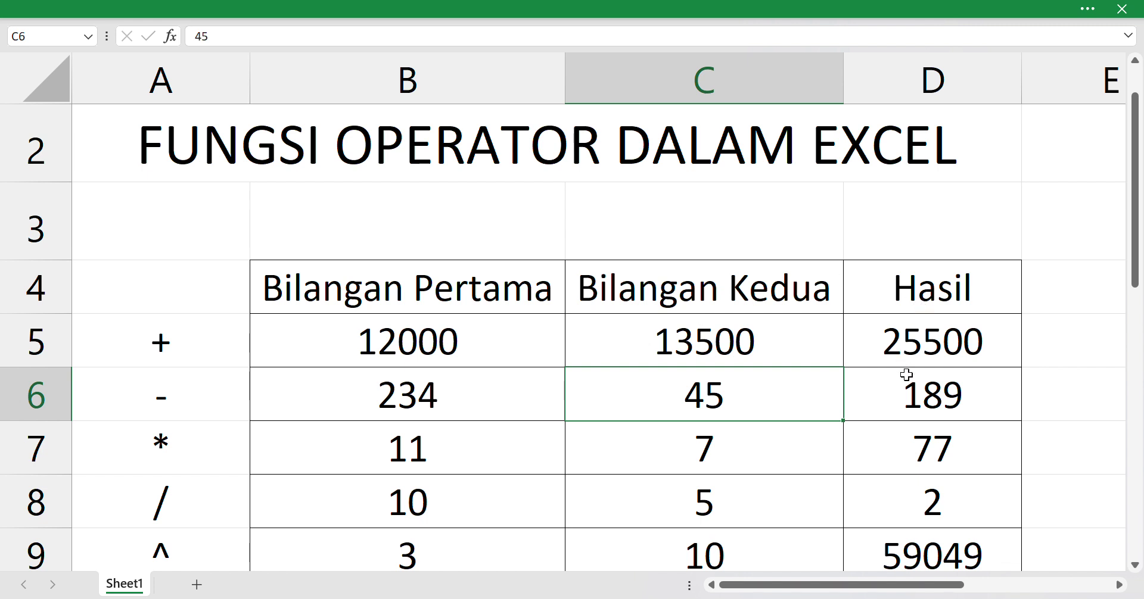
Step: Open the addition formula in D5 to examine which cells it references
click(919, 332)
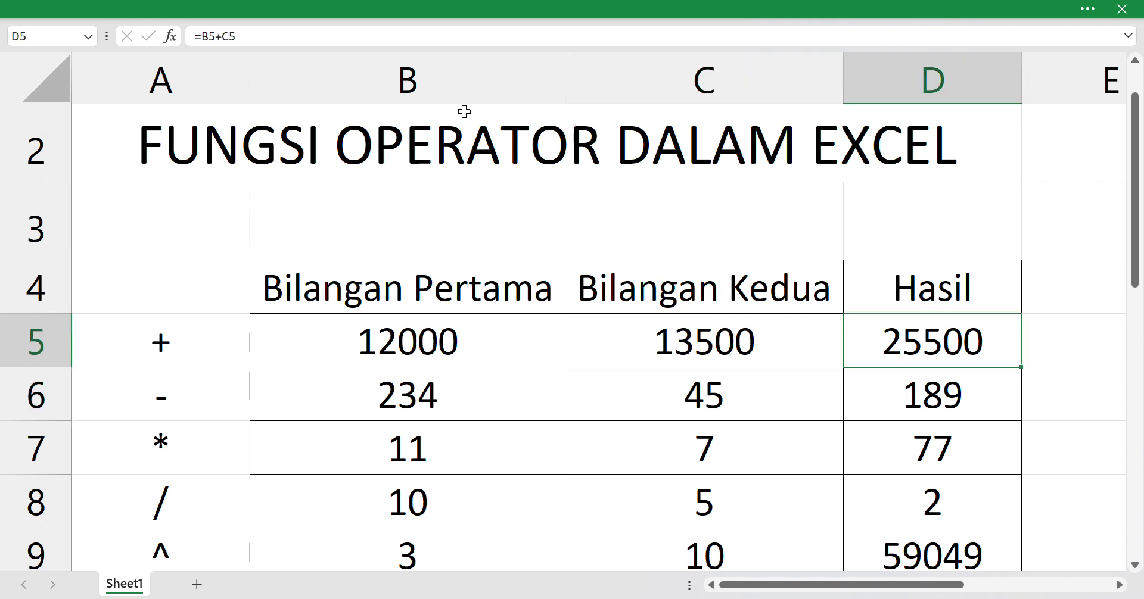
click(245, 37)
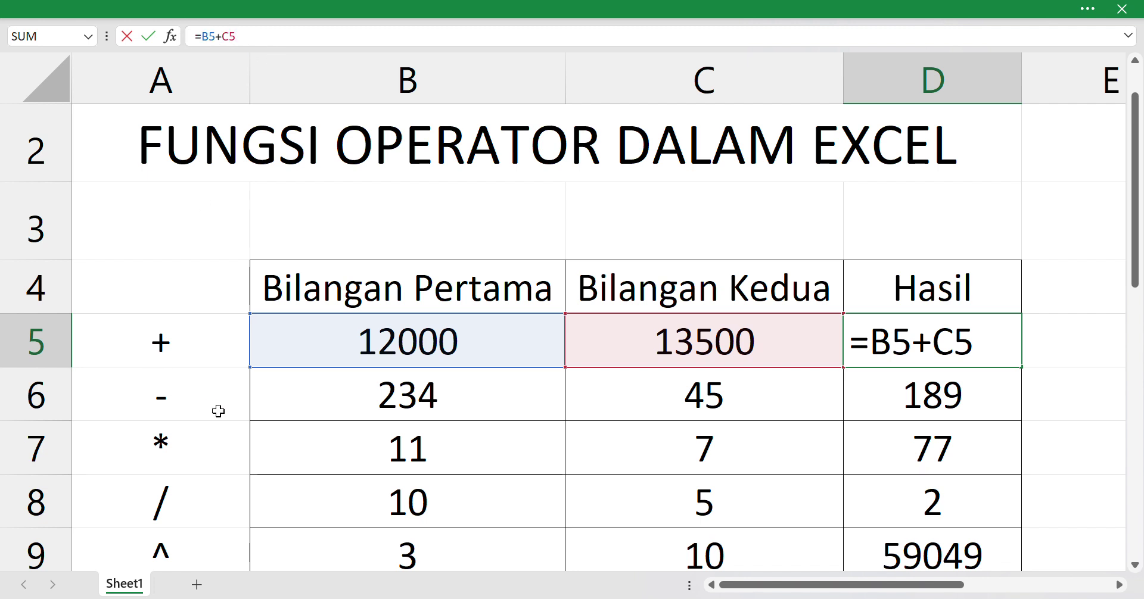
scroll(218, 411, down, 1)
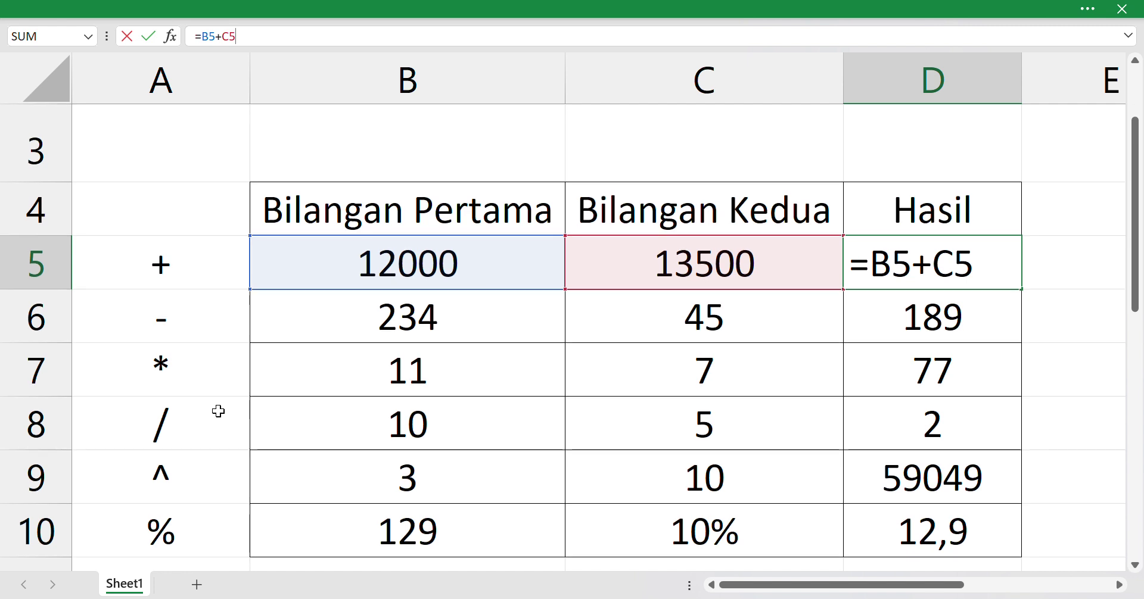
Step: Set the subtraction row's first number in B6 to 10 and its second number in C6 to 2
click(399, 326)
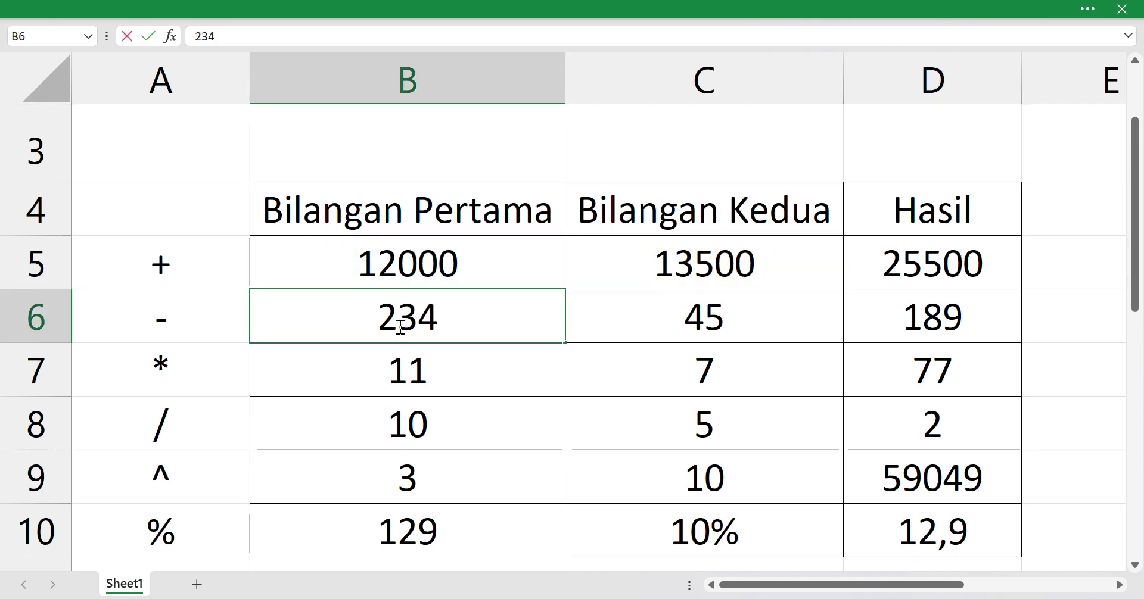
click(417, 360)
click(424, 333)
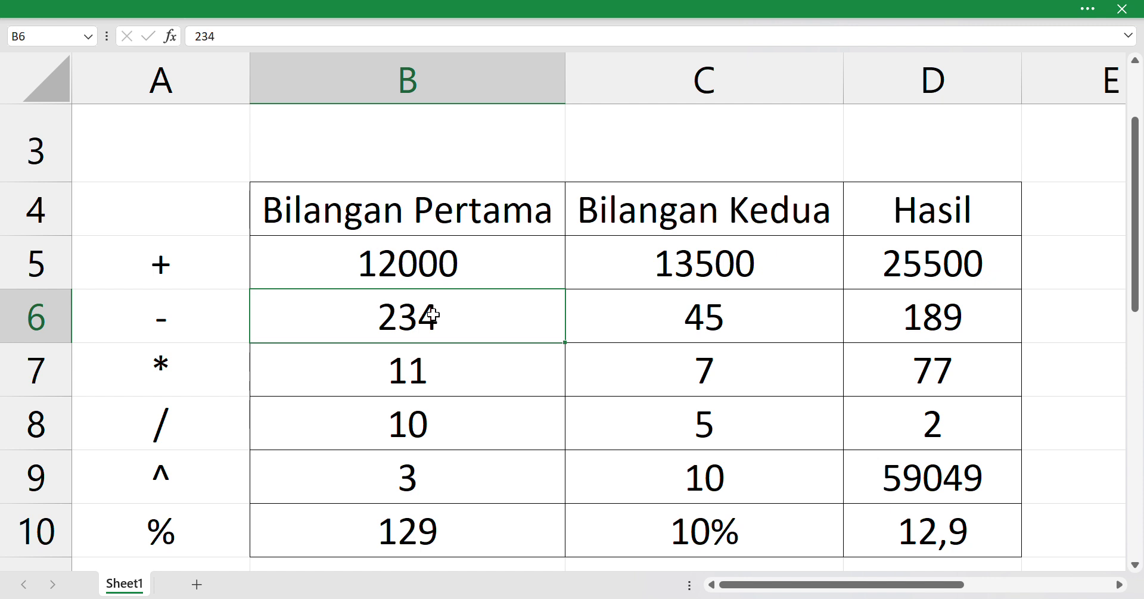
text(10)
key(Tab)
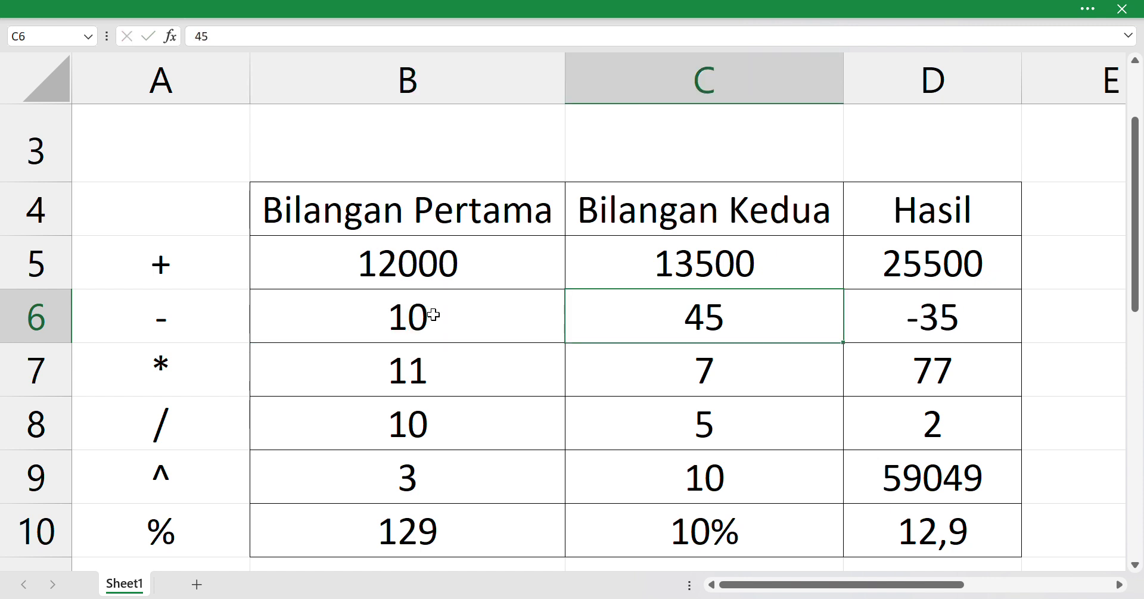
text(2)
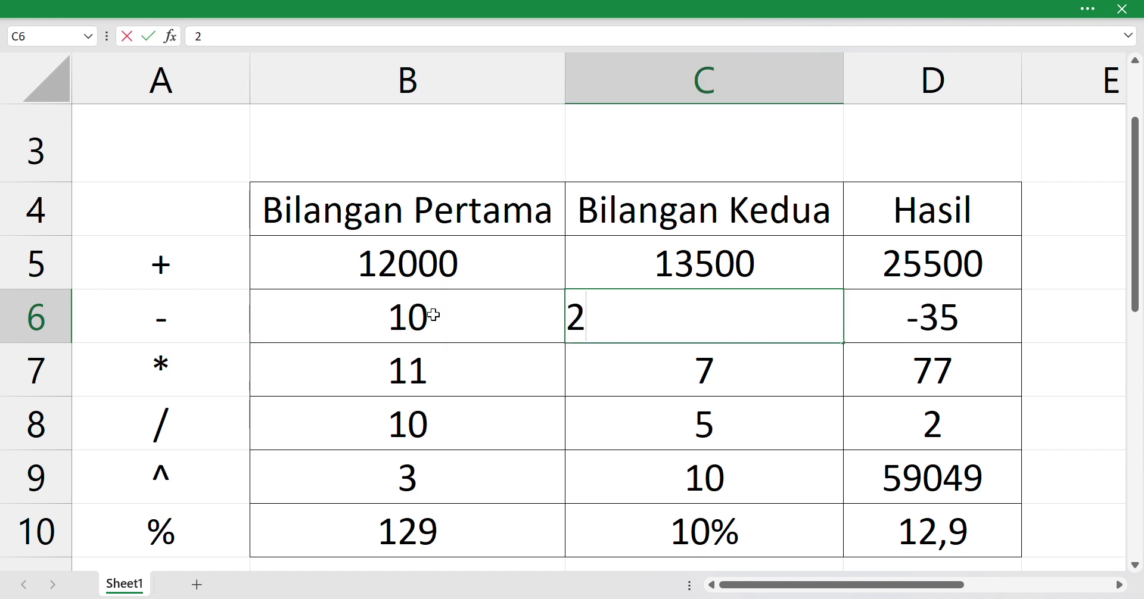
key(Return)
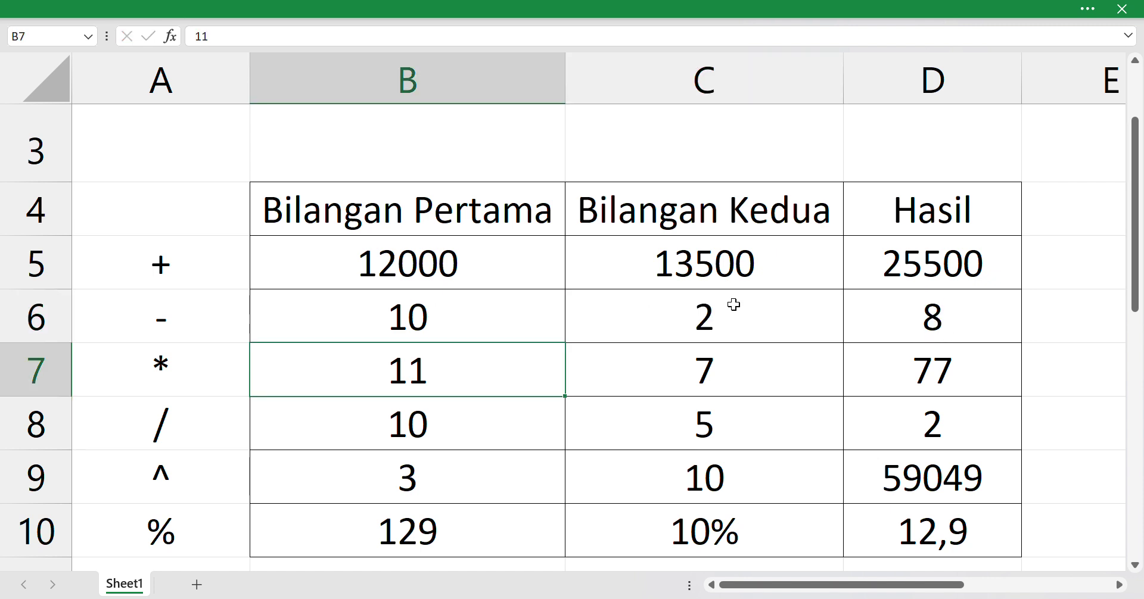
Step: Examine the subtraction formula in D6 and its cell references, leaving the formula as it is
click(940, 318)
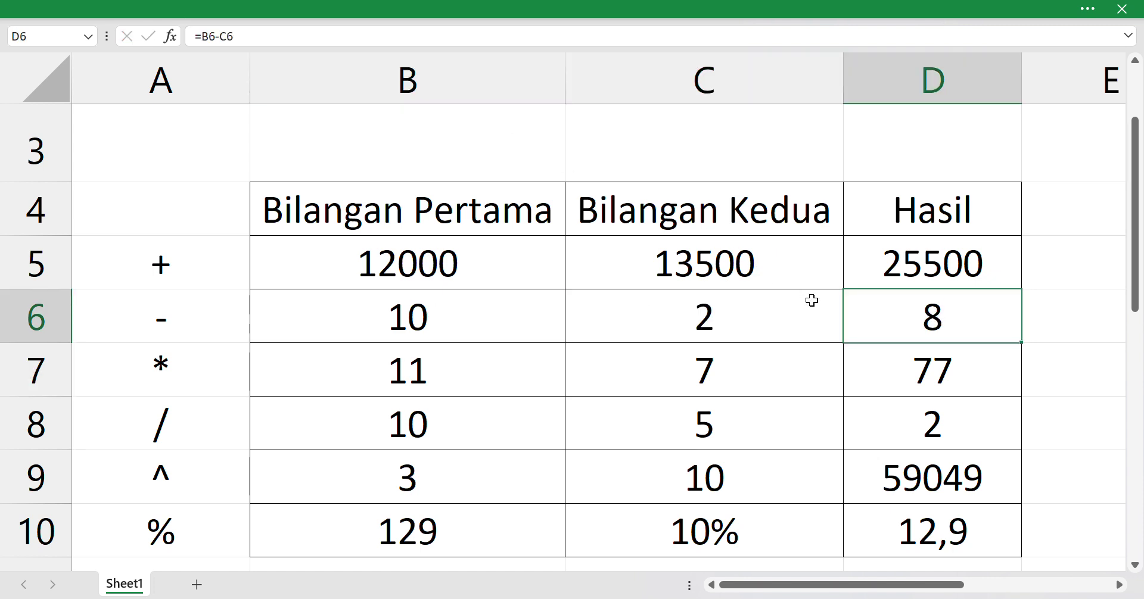
double_click(870, 320)
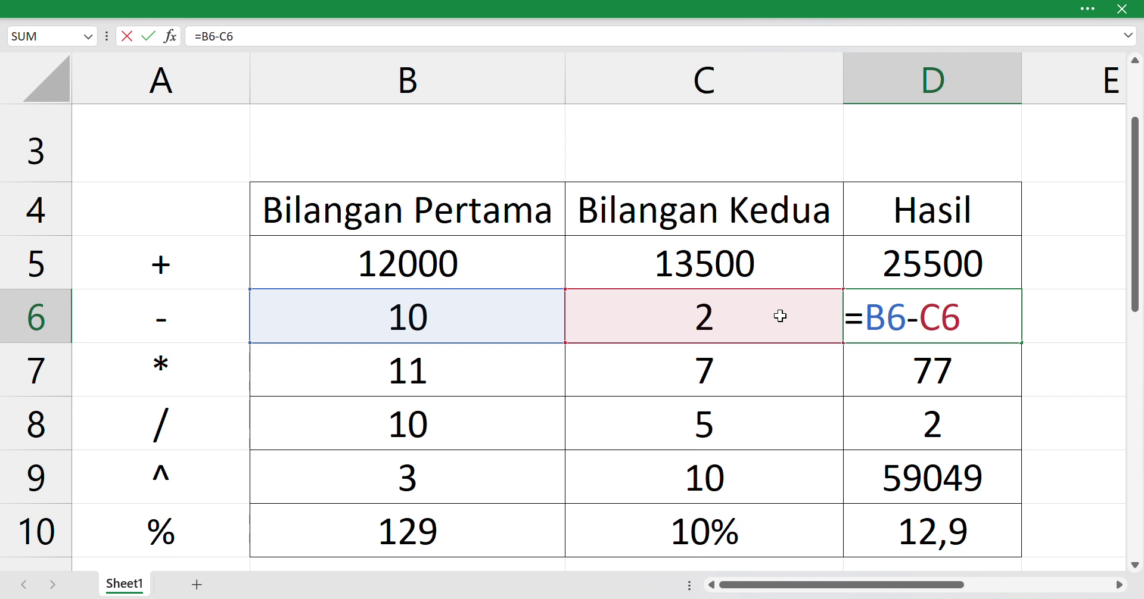
key(Return)
Step: Replace the subtraction formula in D6 with =C6-B6
click(913, 320)
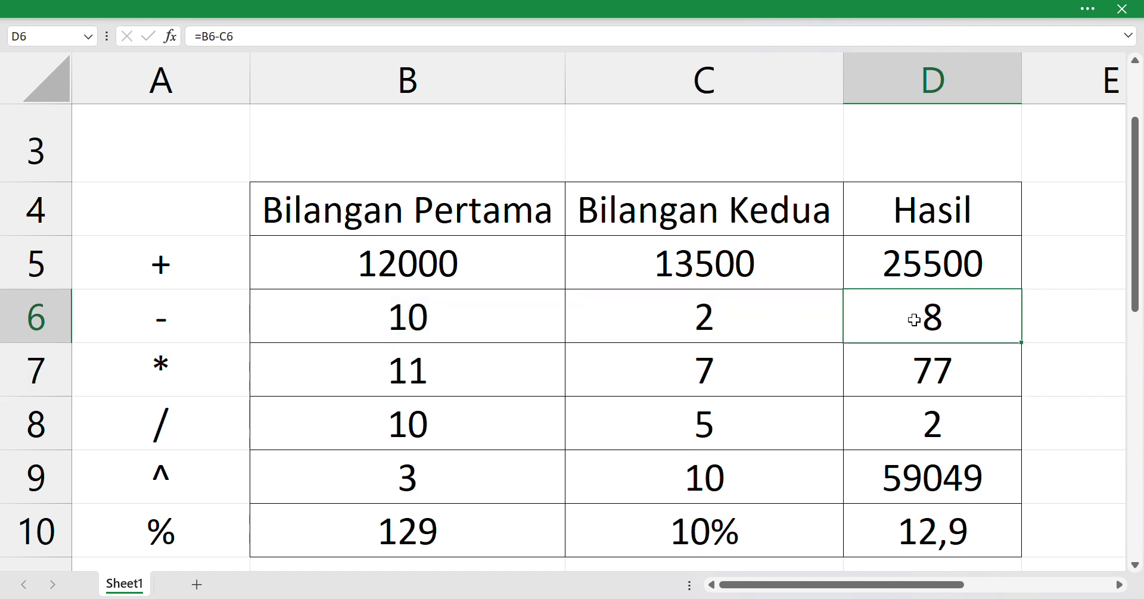
text(=)
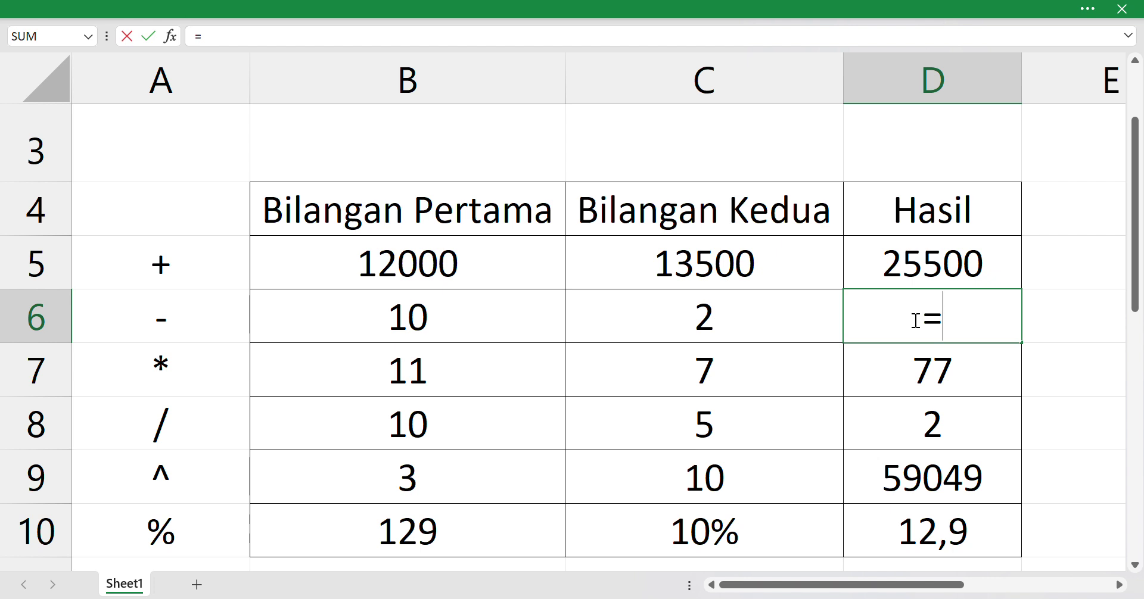
click(747, 308)
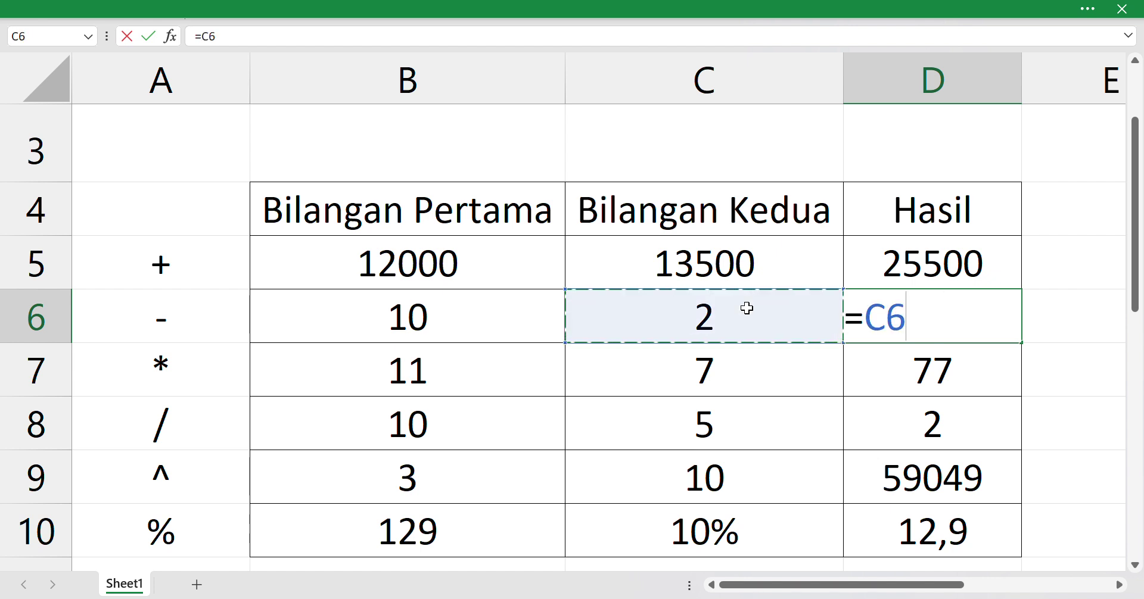
text(-)
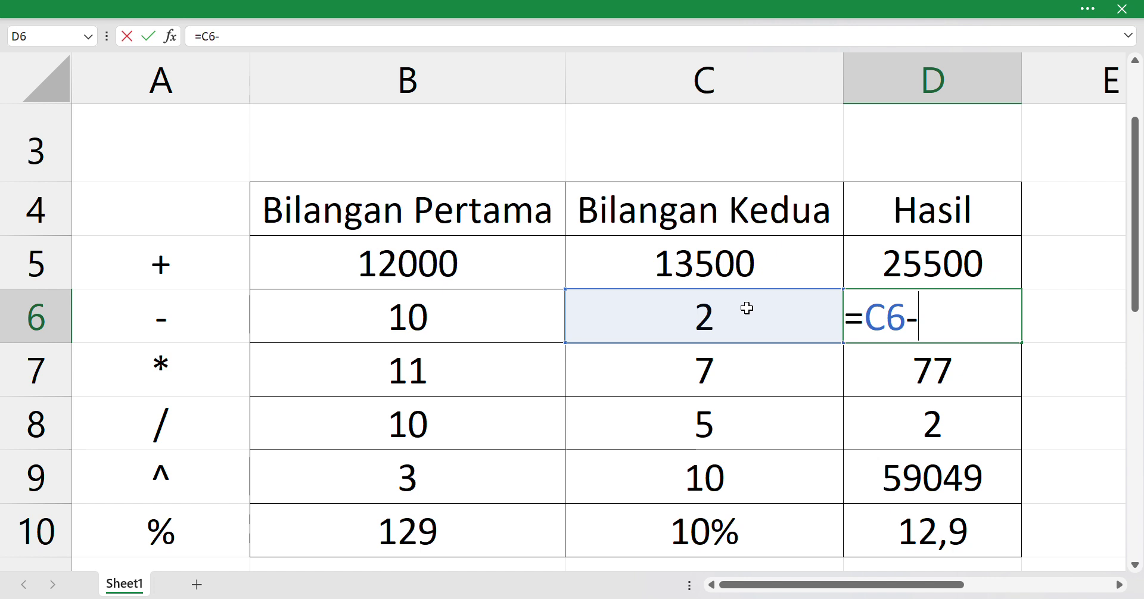
click(422, 319)
key(Return)
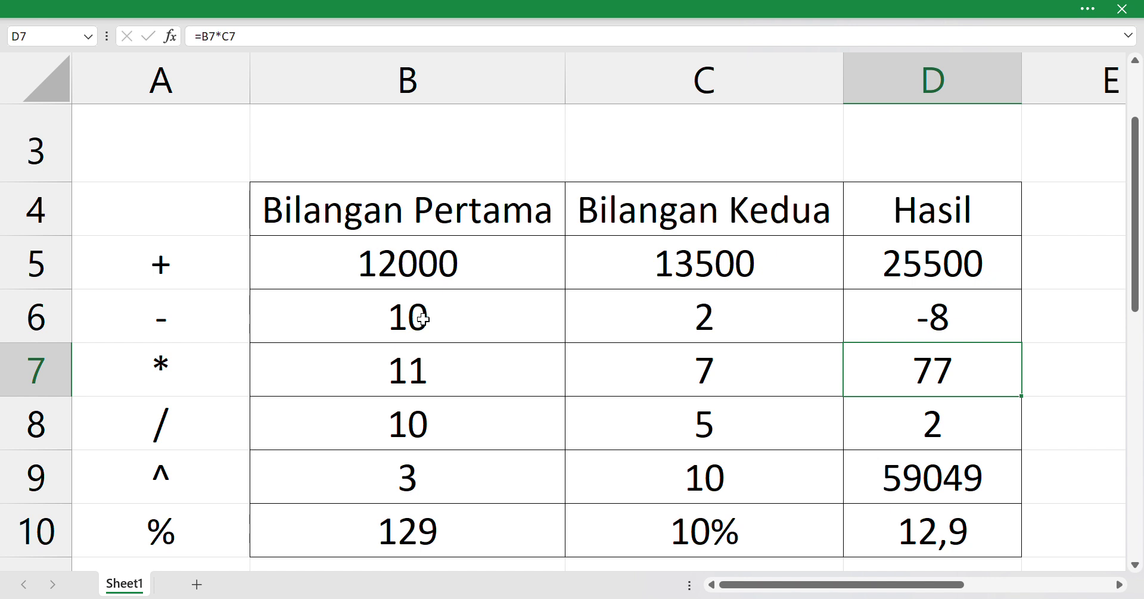
Step: Set the subtraction row's second number in C6 to 12 and check the result in D6
click(652, 312)
text(12)
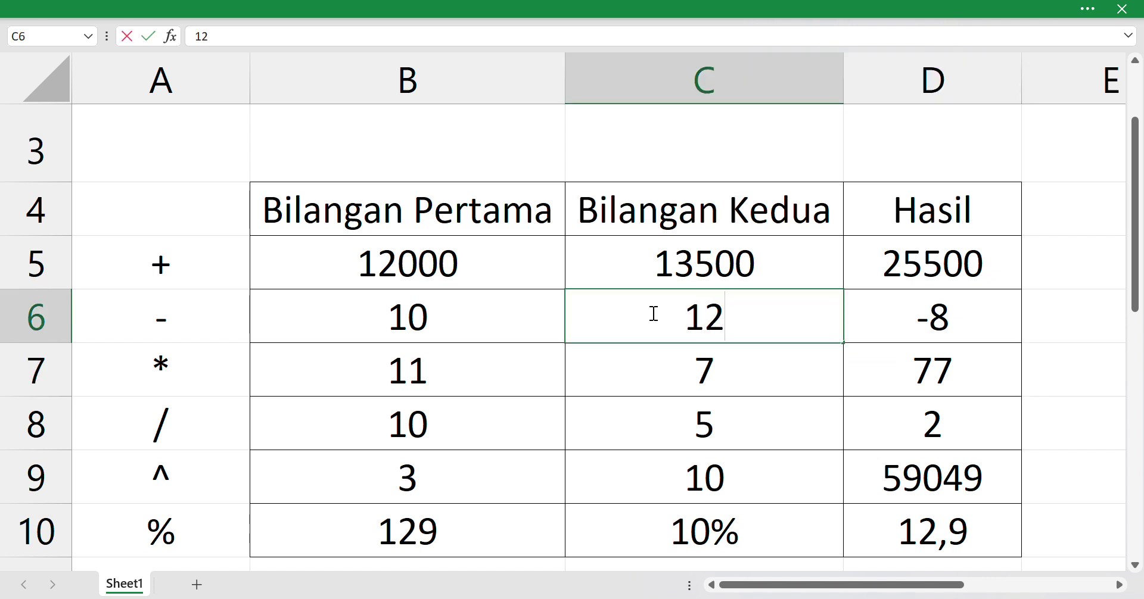
key(Return)
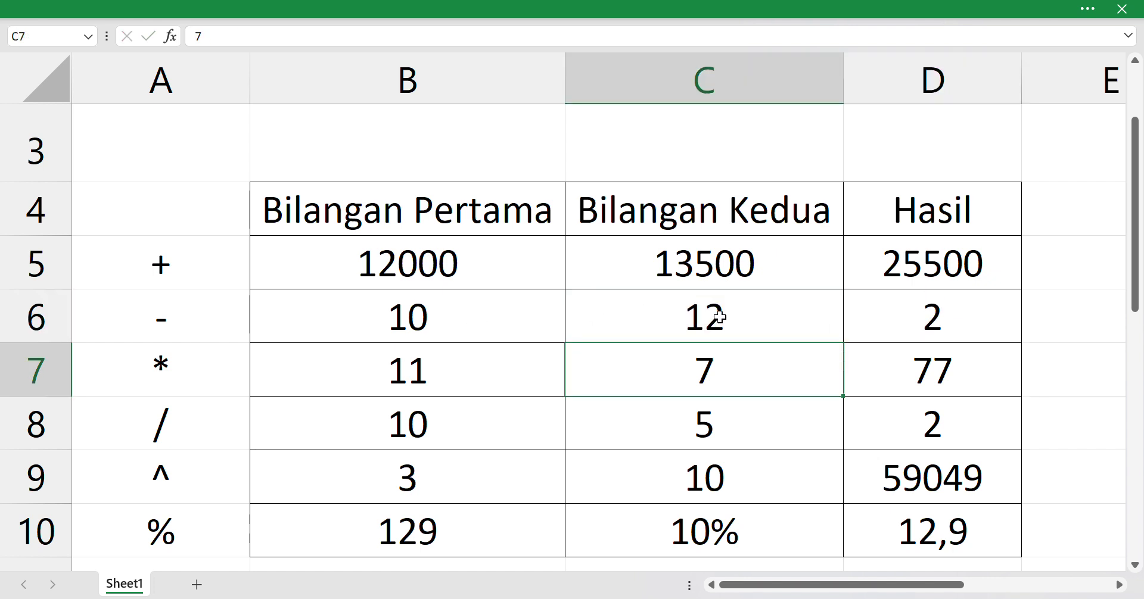
click(947, 324)
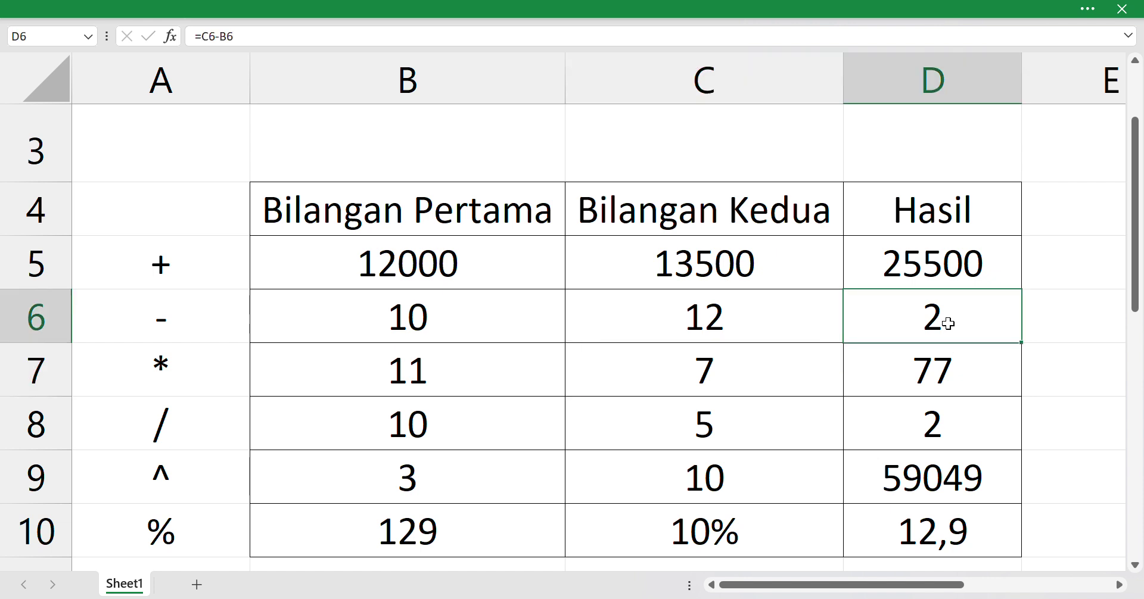
click(825, 318)
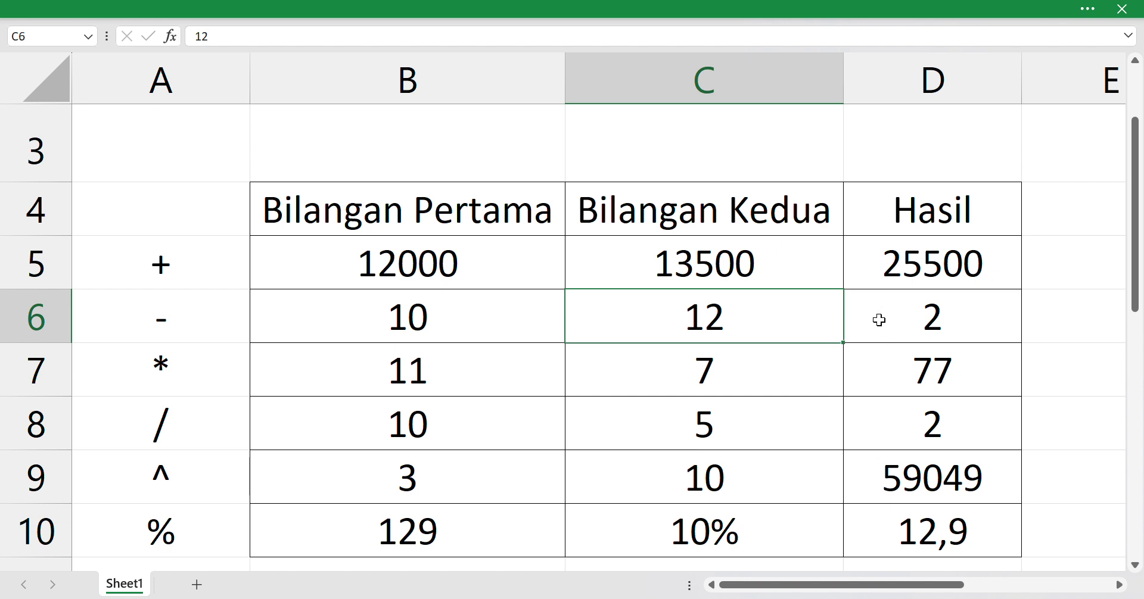
Step: Replace the addition formula in D5 with =C5+B5
click(875, 262)
double_click(894, 262)
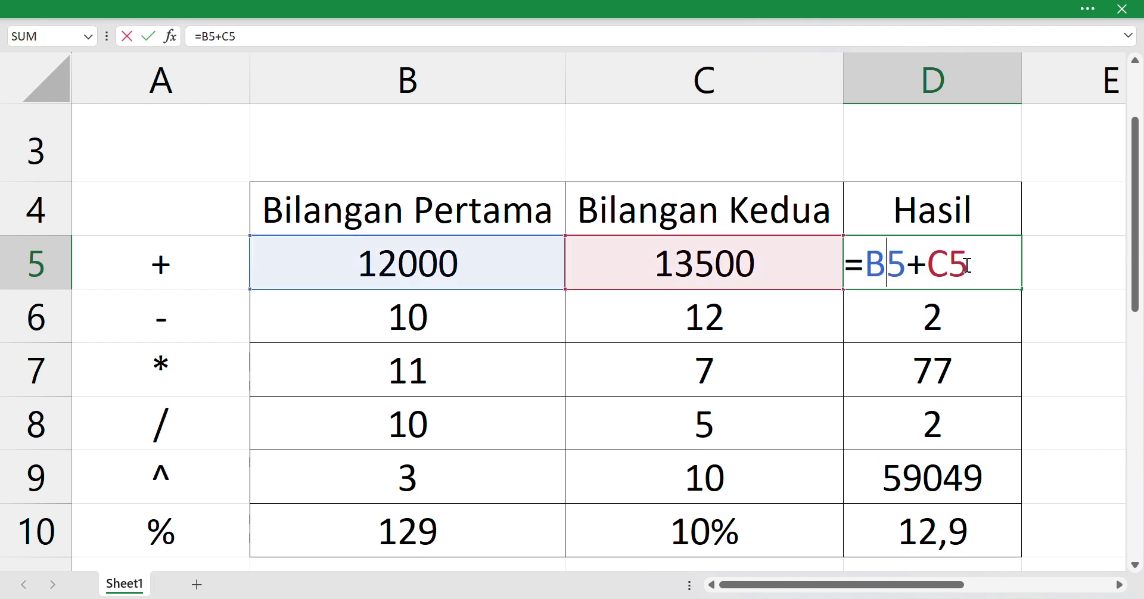
key(BackSpace)
key(BackSpace)
key(BackSpace)
key(BackSpace)
key(BackSpace)
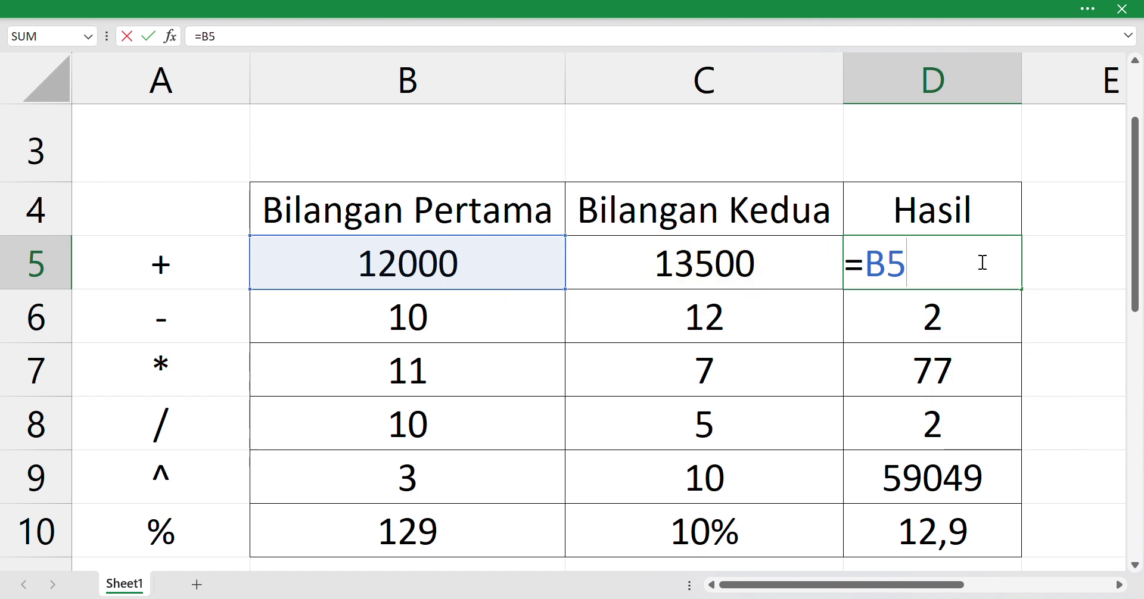
click(794, 266)
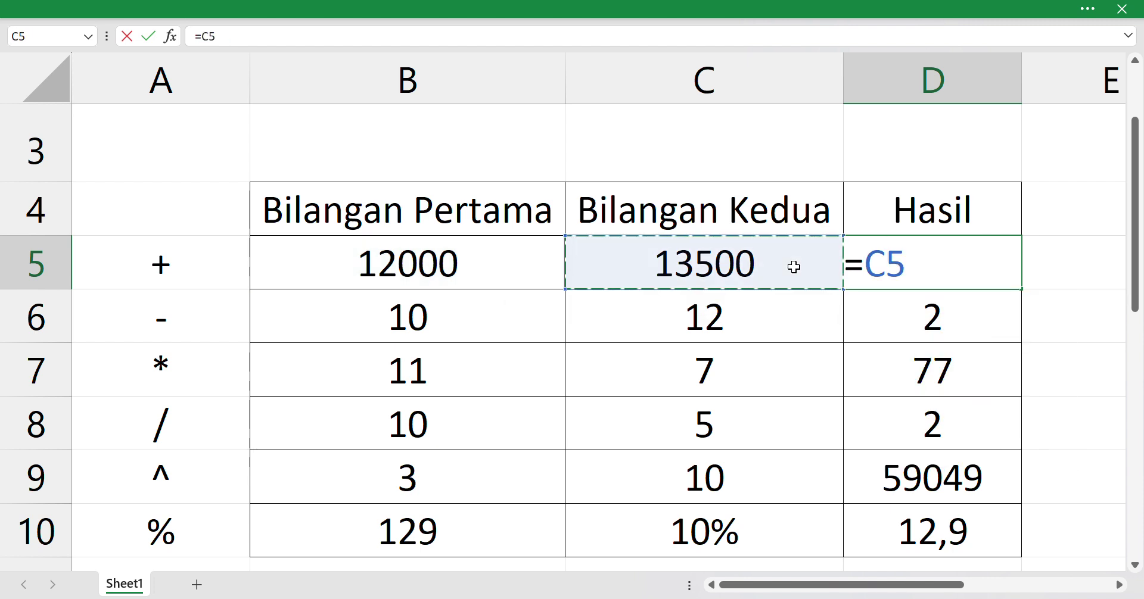
text(+)
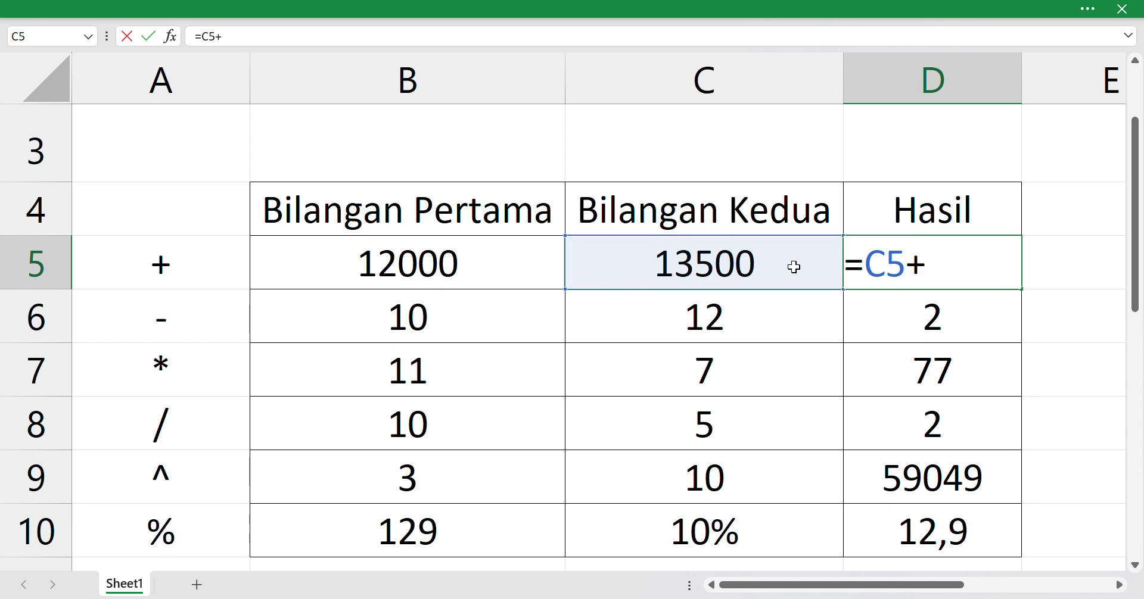
click(539, 261)
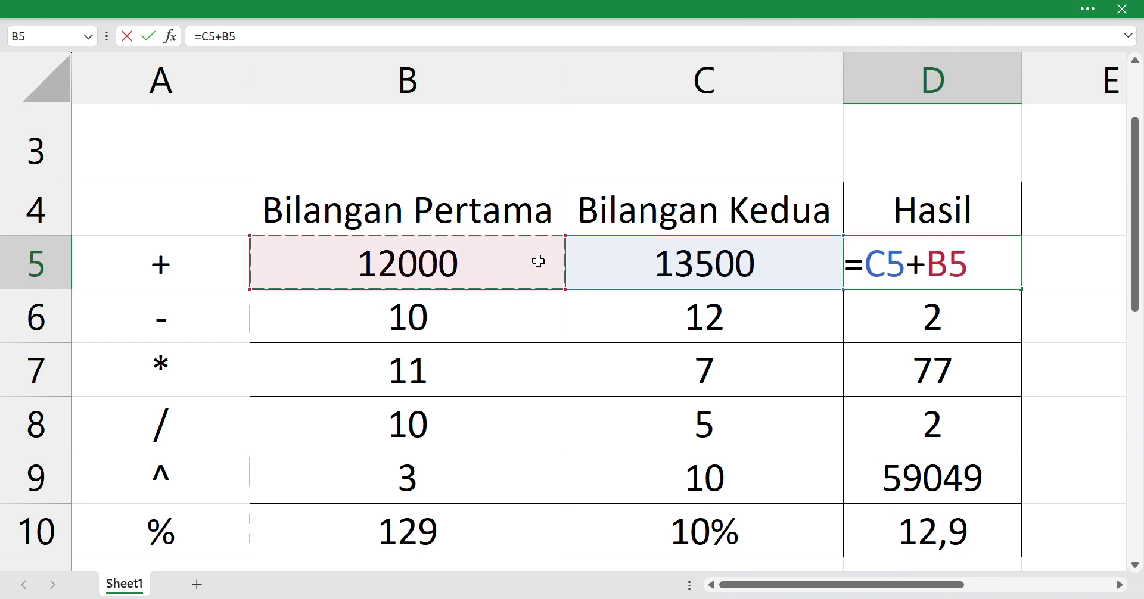
key(Return)
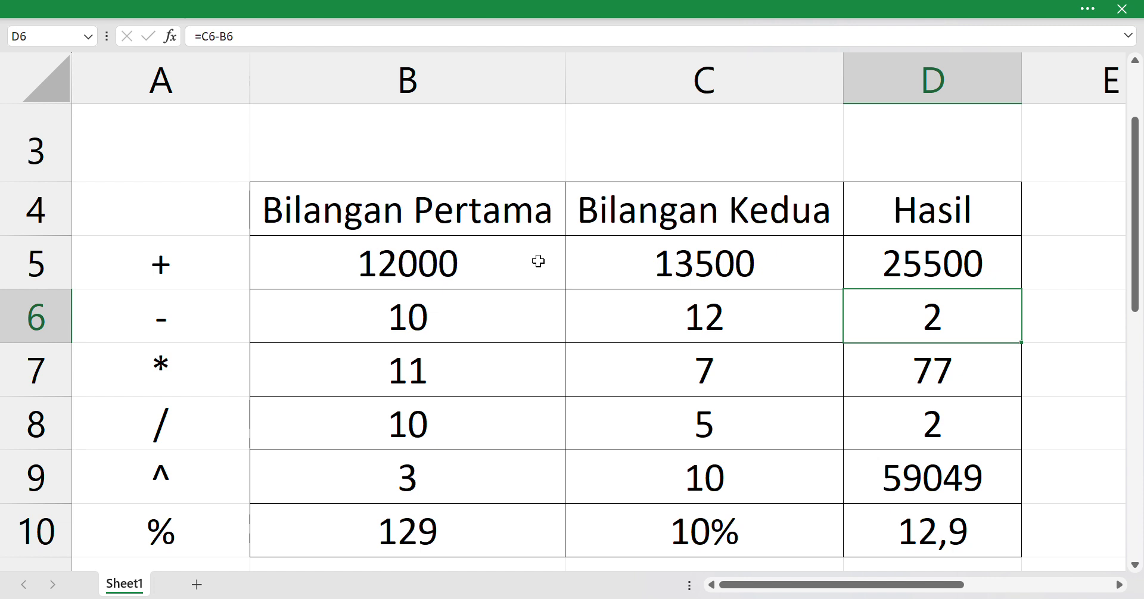
Step: Replace the subtraction formula in D6 with =B6-C6 so the second number is subtracted from the first
double_click(867, 322)
click(977, 320)
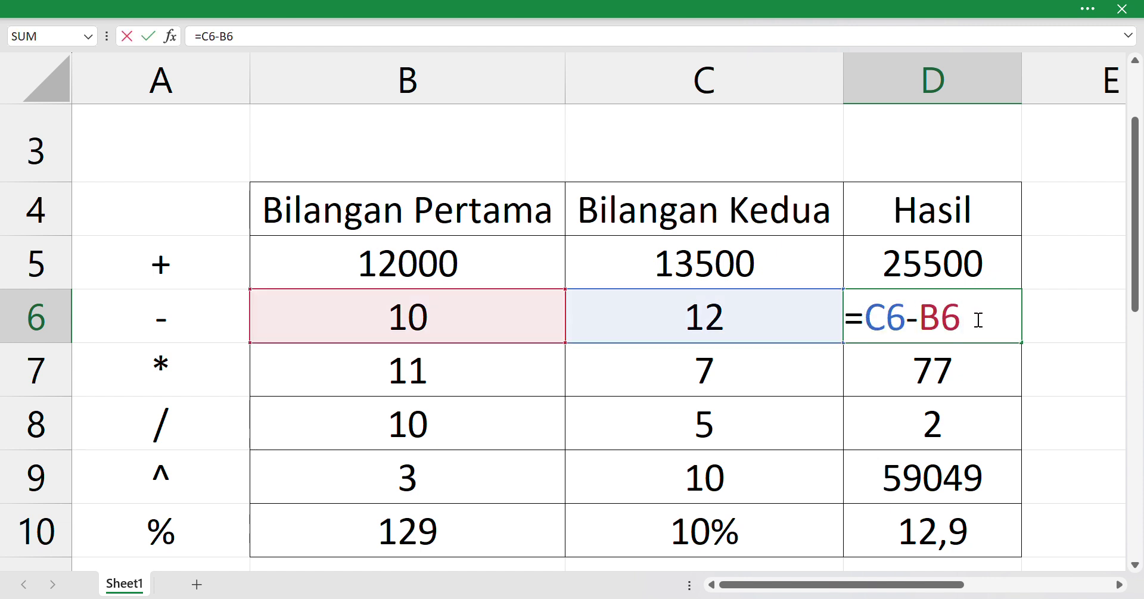
key(BackSpace)
key(BackSpace)
key(BackSpace)
key(BackSpace)
key(BackSpace)
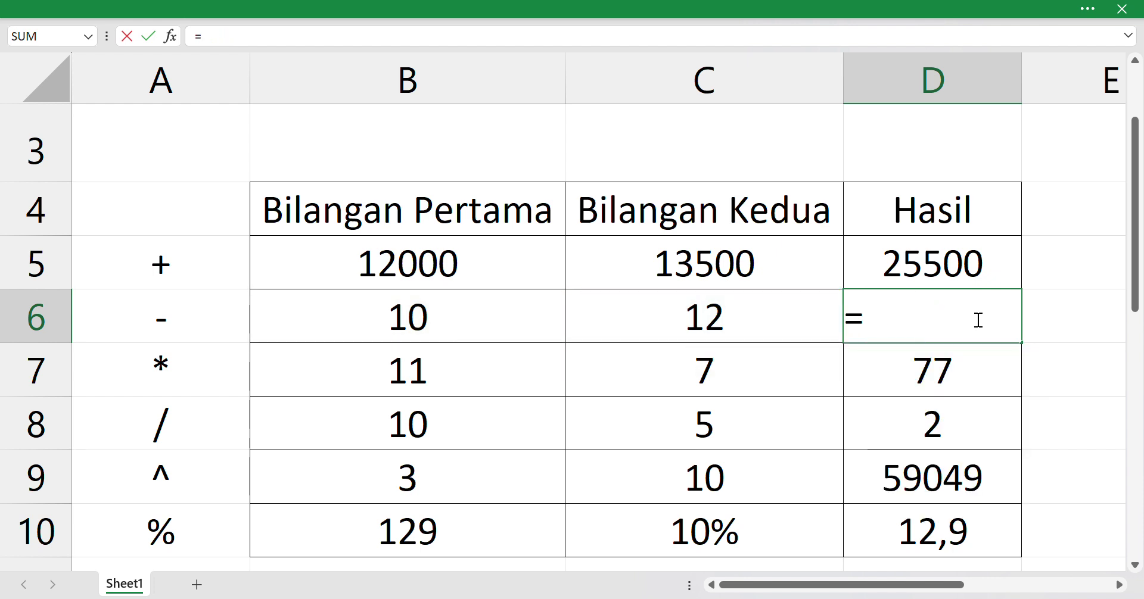
click(506, 317)
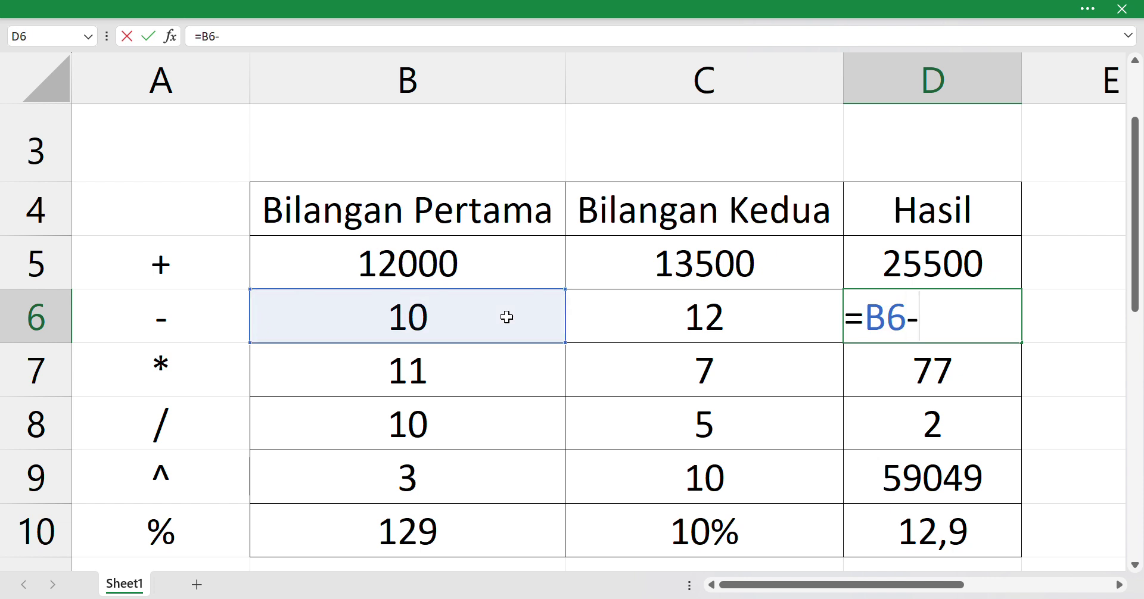
click(617, 327)
key(Return)
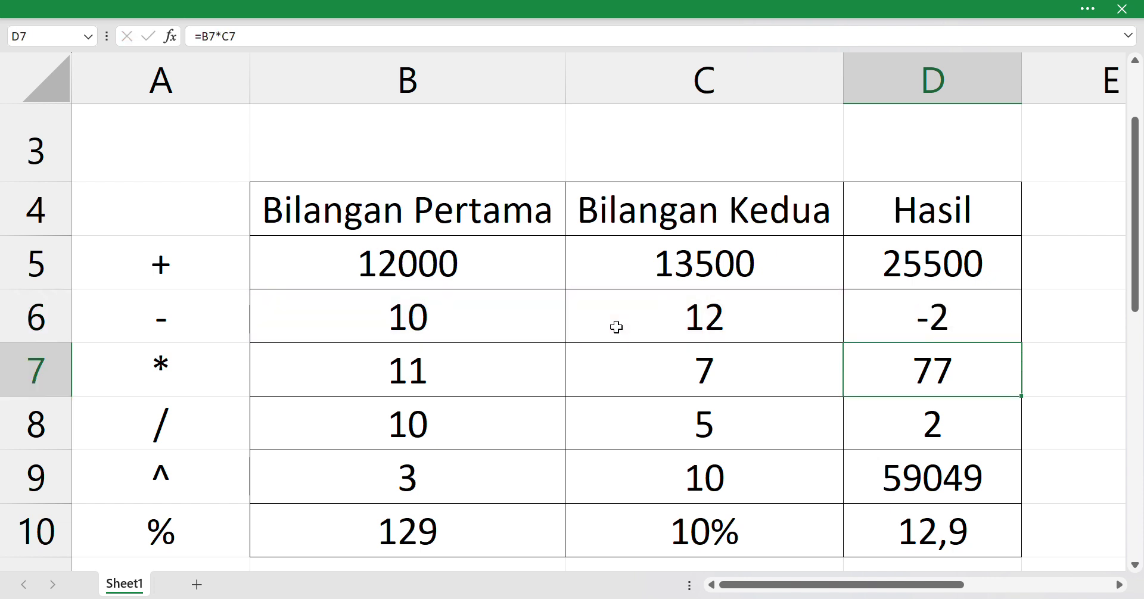
Step: Set the subtraction row's first number in B6 to 22
click(532, 329)
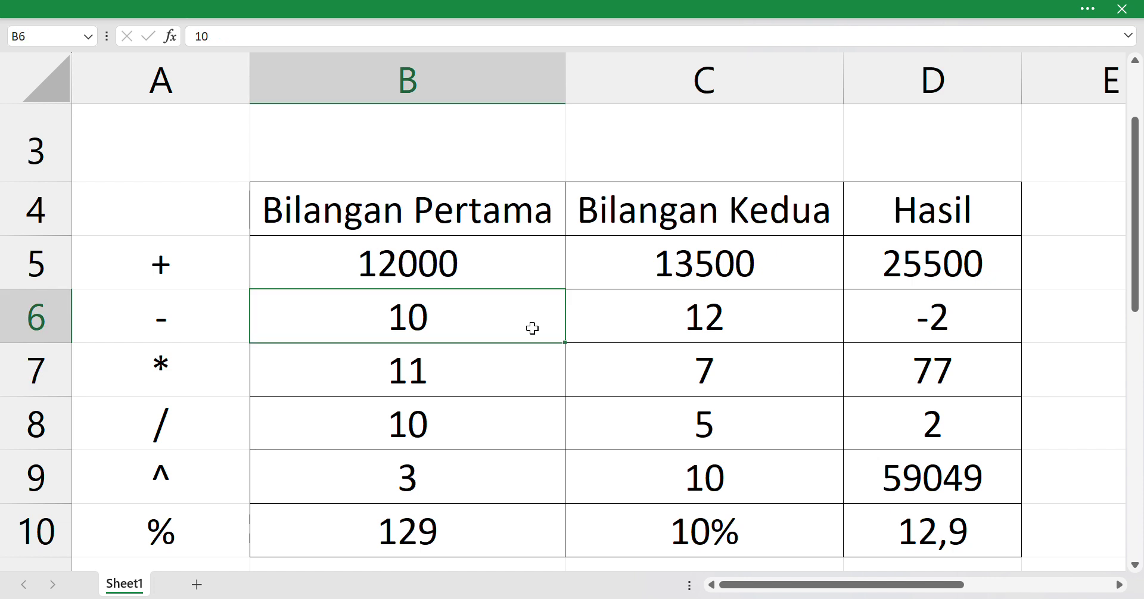
text(22)
key(Return)
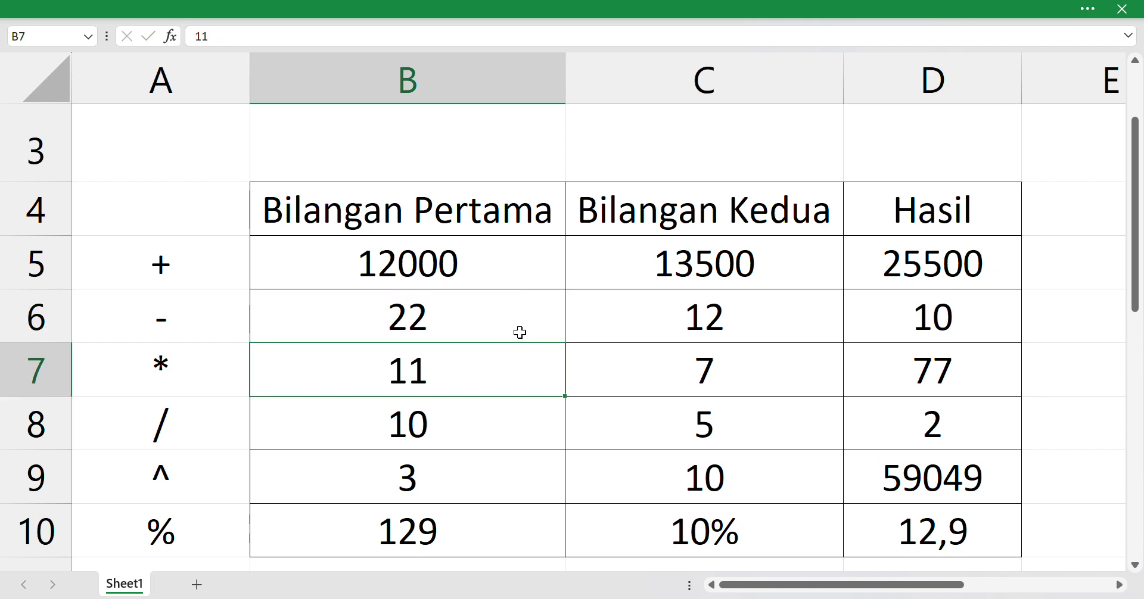
Step: Set the multiplication row's first number in B7 to 2 and its second number in C7 to 3
click(188, 374)
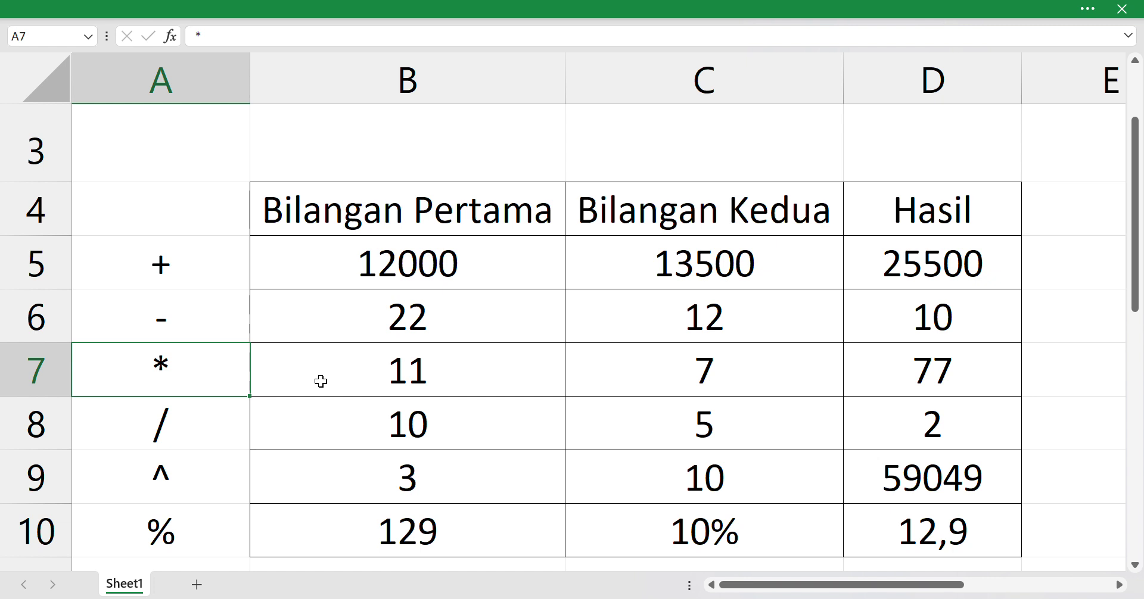
click(353, 379)
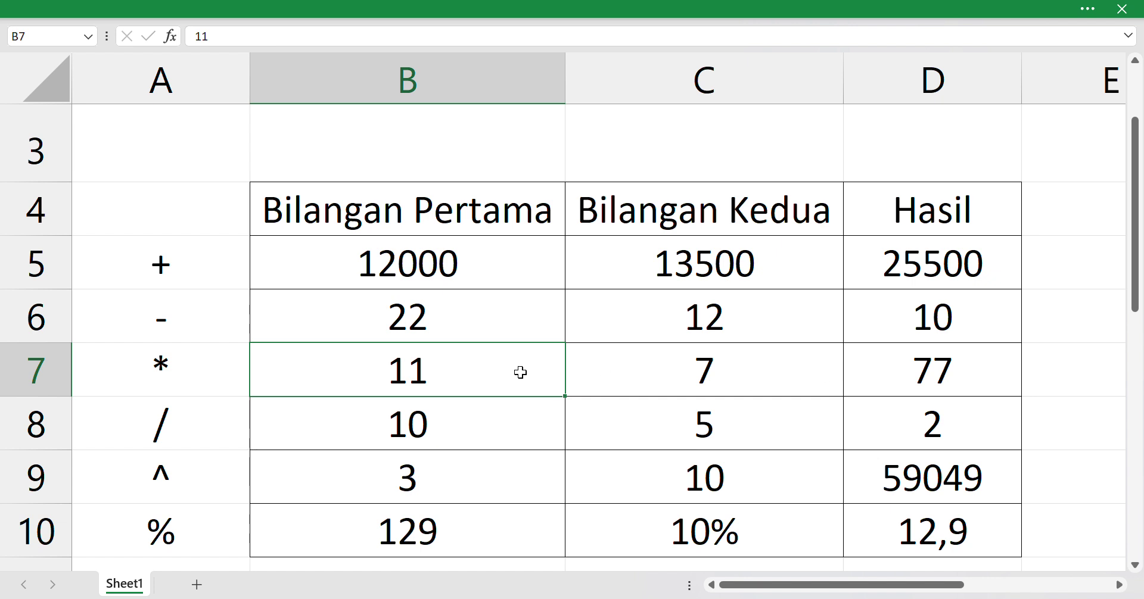
text(2)
key(Tab)
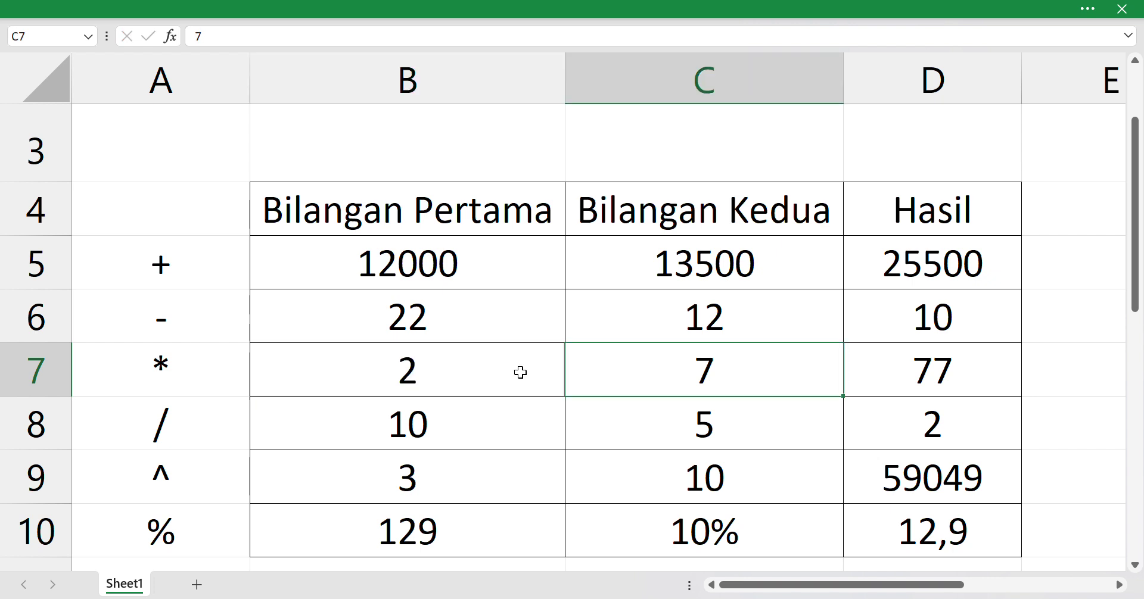
text(3)
key(Return)
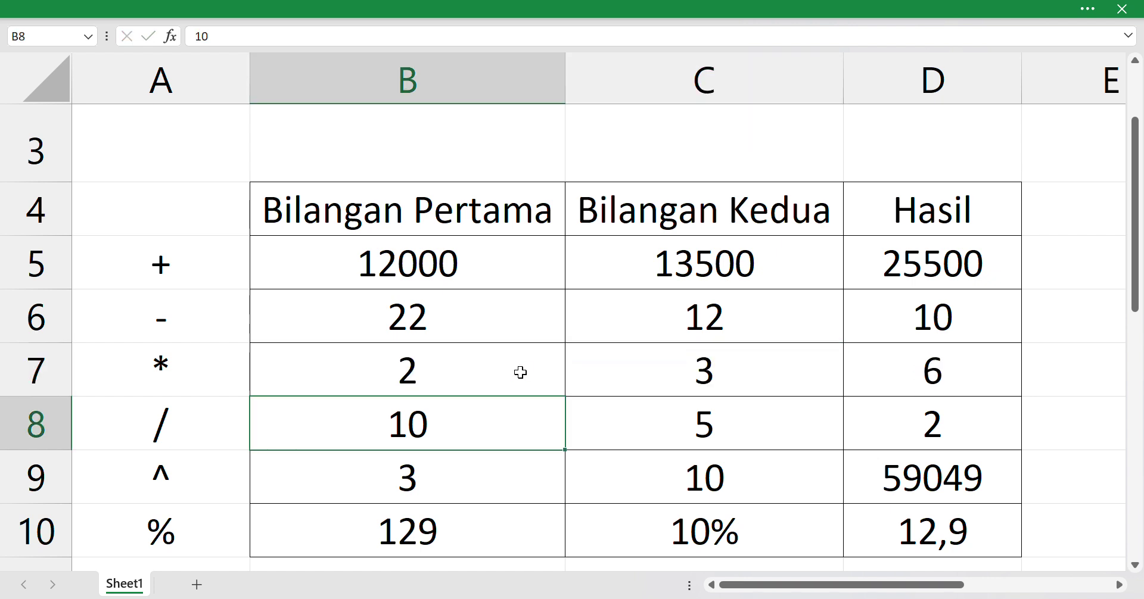
Step: Replace the multiplication formula in D7 with =C7*B7
click(931, 386)
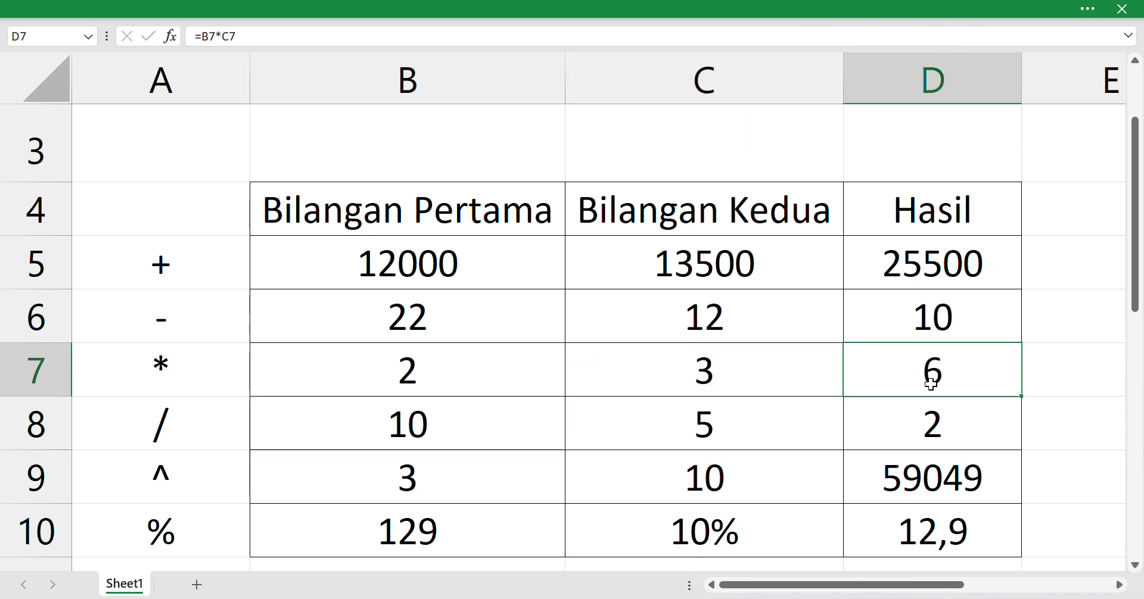
double_click(931, 385)
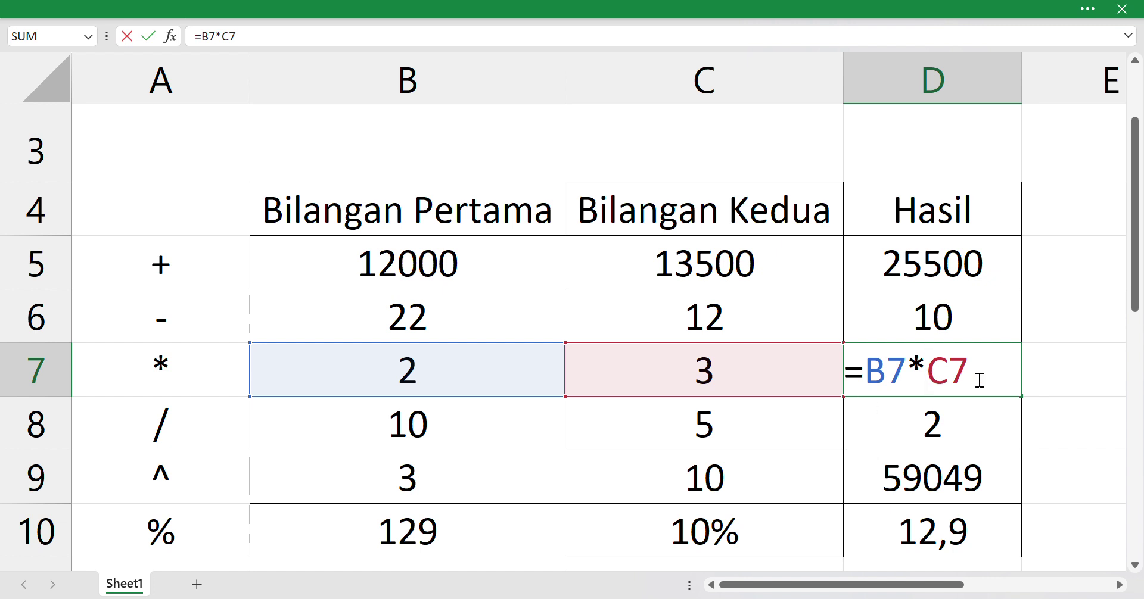
key(BackSpace)
key(BackSpace)
key(BackSpace)
key(BackSpace)
key(BackSpace)
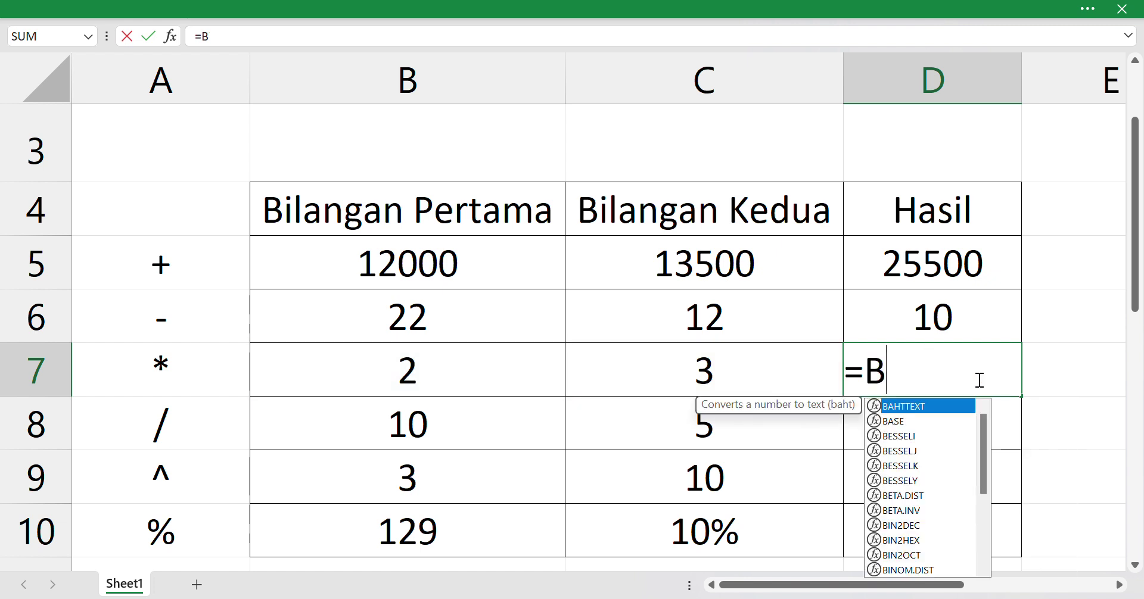
click(751, 377)
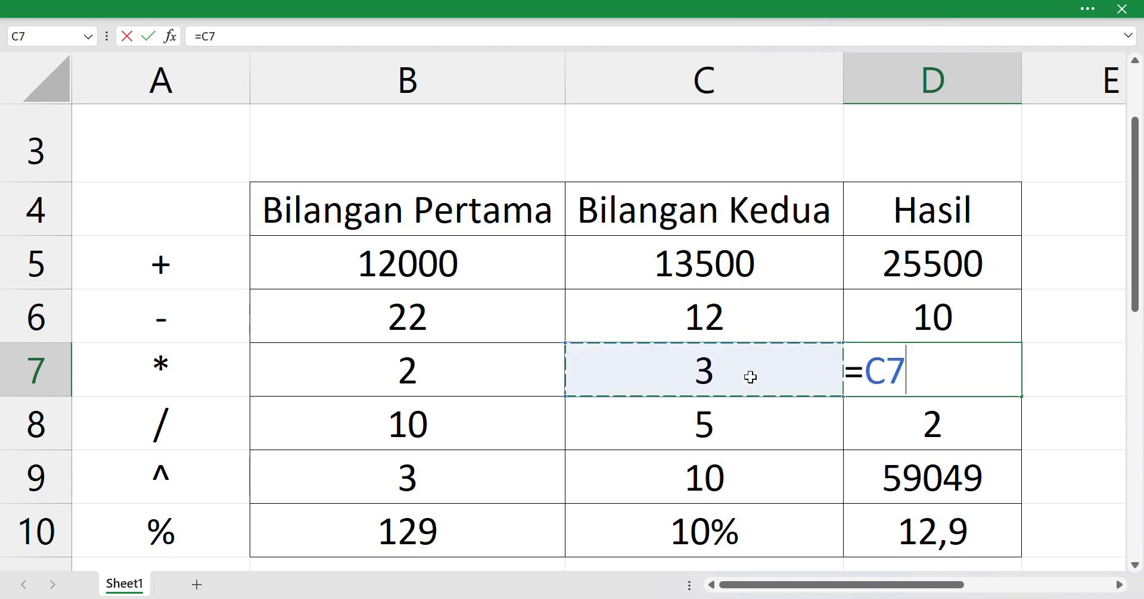
text(*)
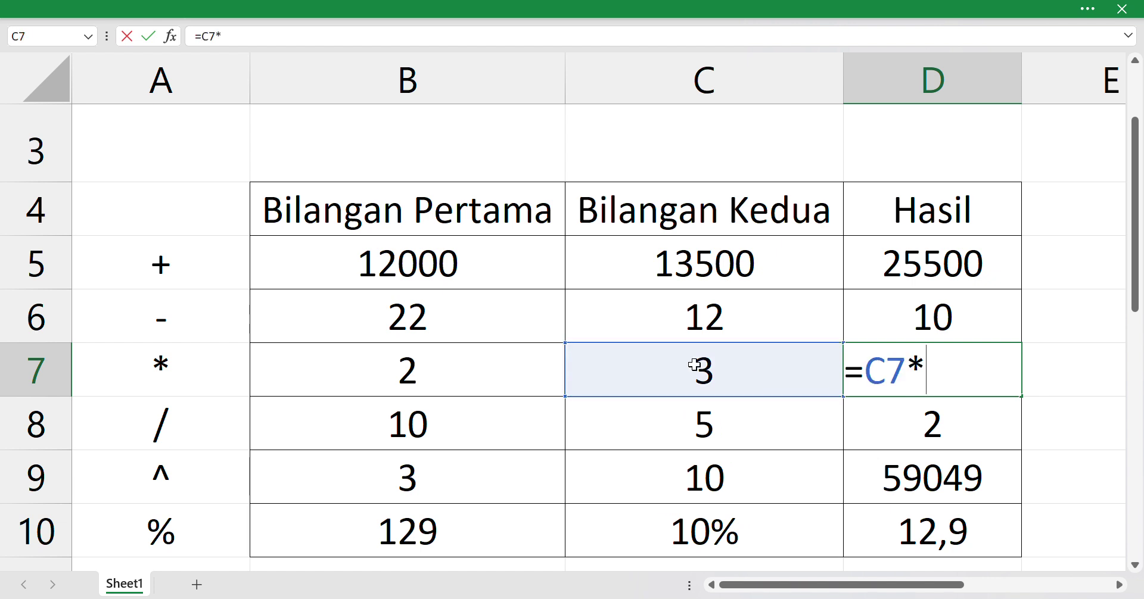
click(478, 377)
key(Return)
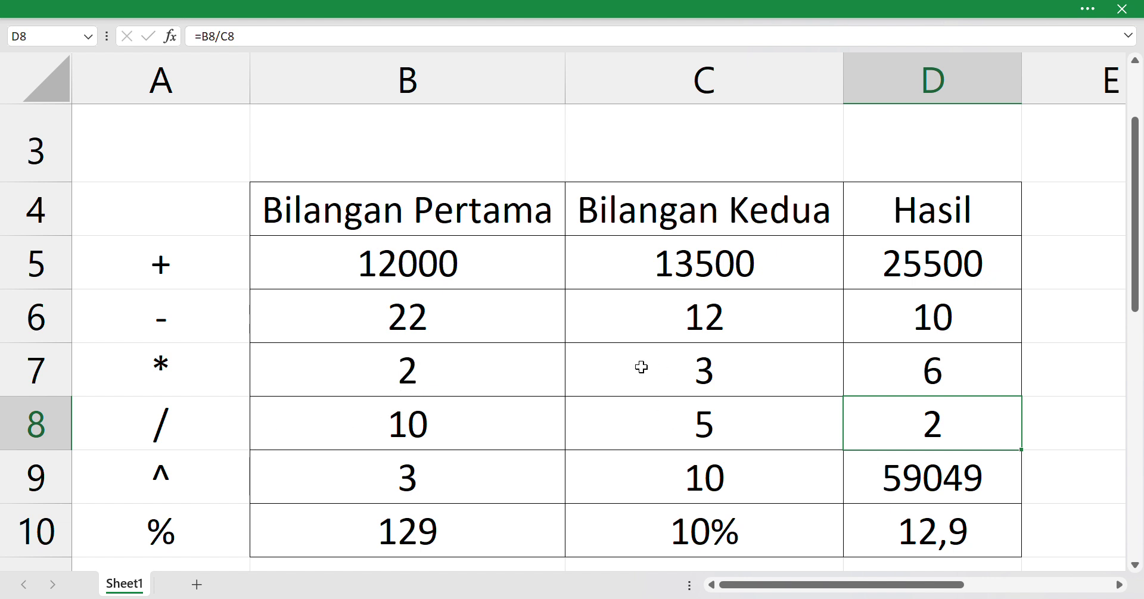
Step: Set the multiplication row's second number in C7 to 10 and its first number in B7 to 15000
click(618, 366)
text(10)
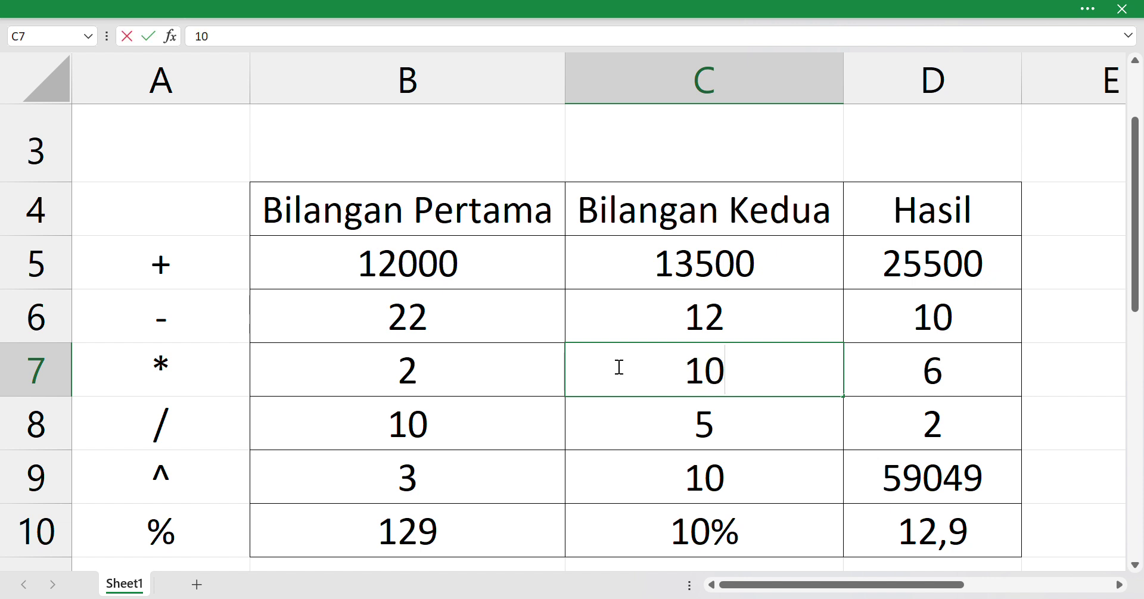
key(Return)
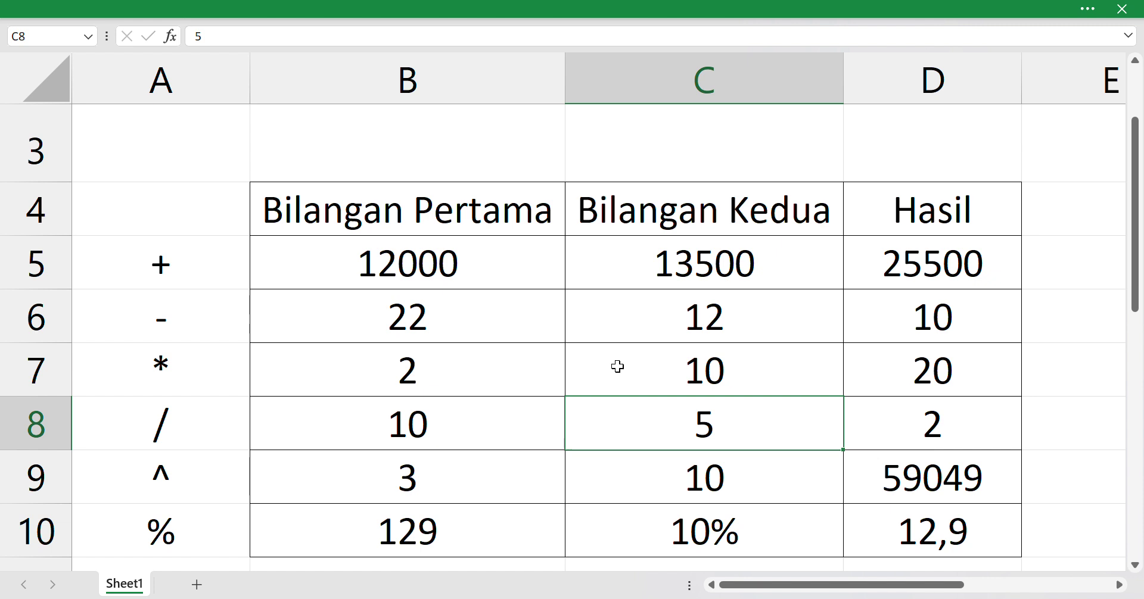
click(494, 375)
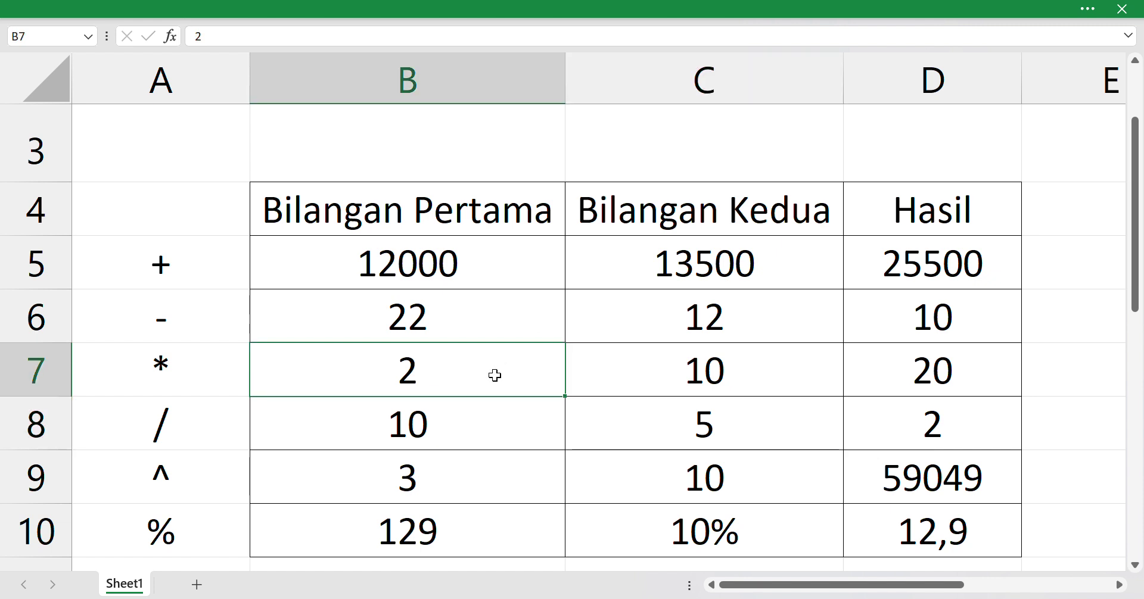
text(15)
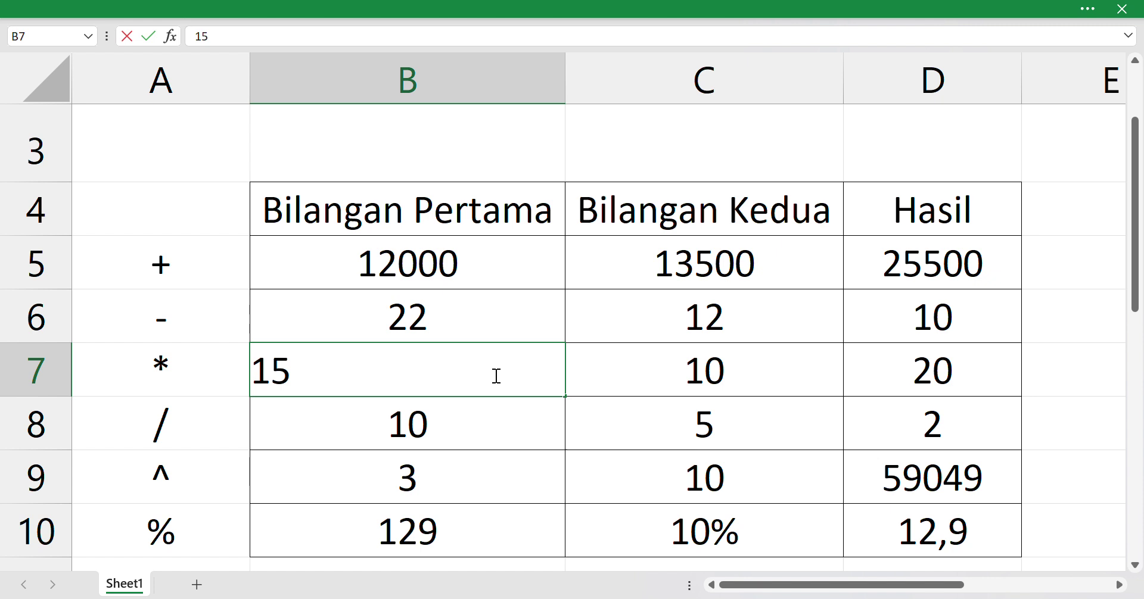
text(000)
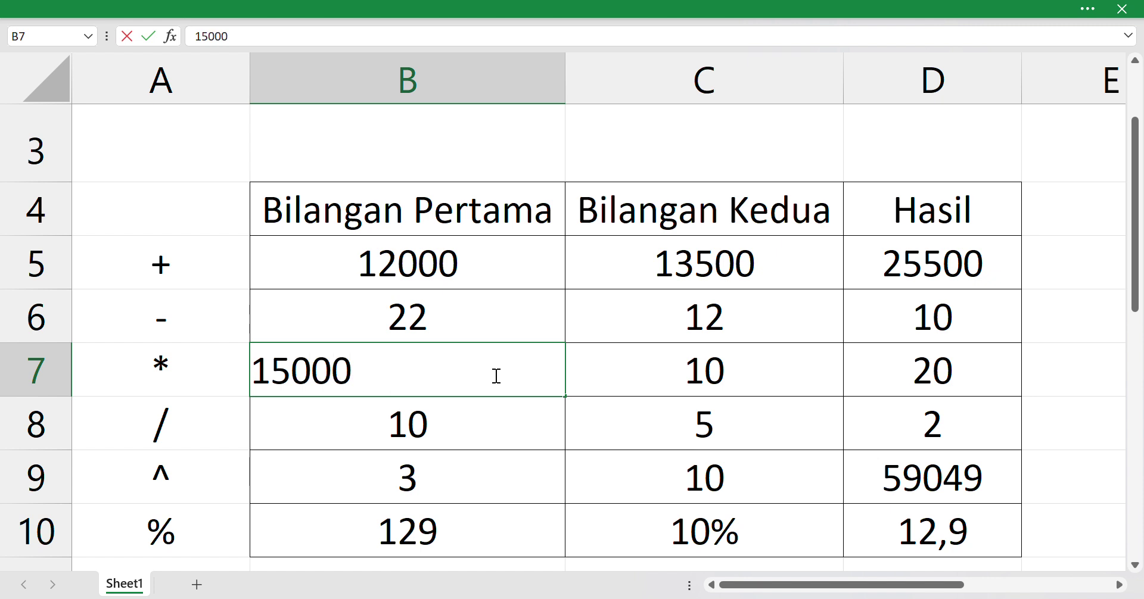
key(Return)
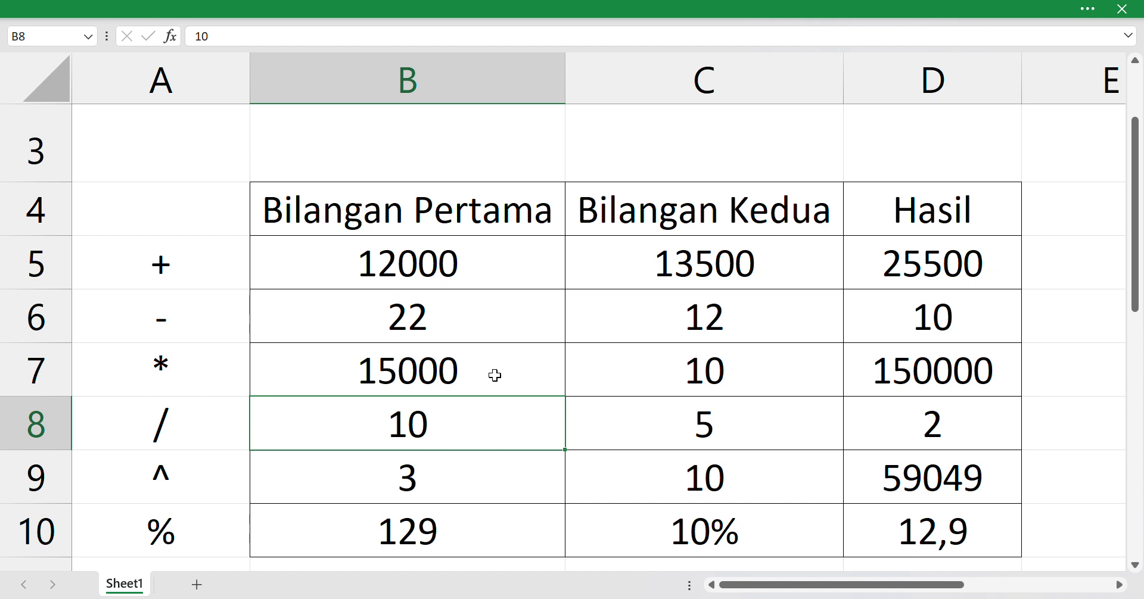
Step: Replace the division formula in D8 with =C8/B8
click(186, 439)
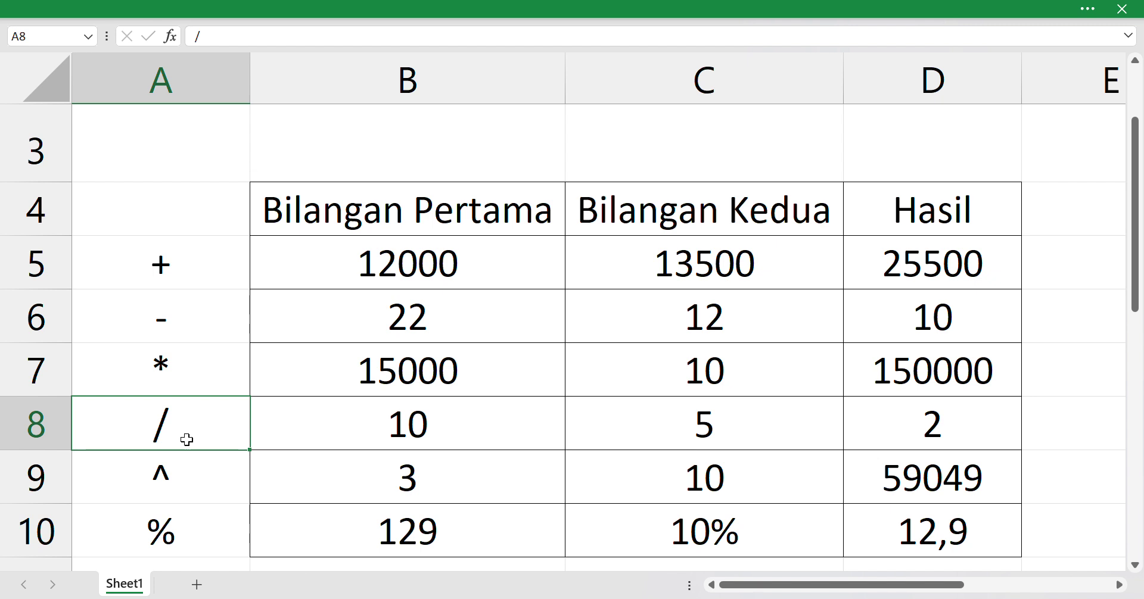
click(420, 440)
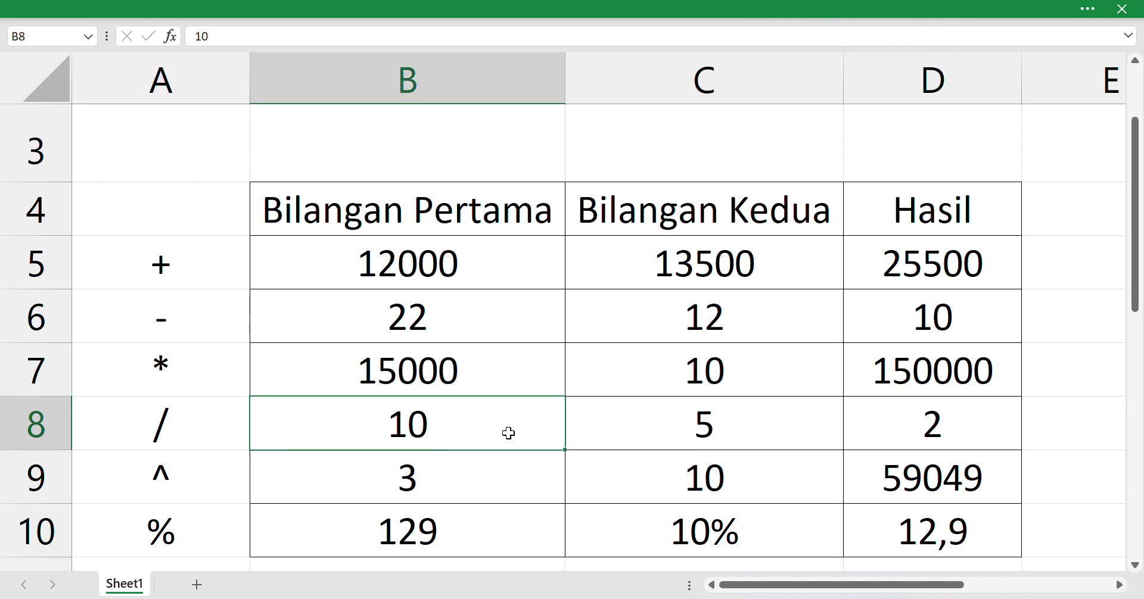
click(688, 439)
click(951, 434)
text(=B8/C8)
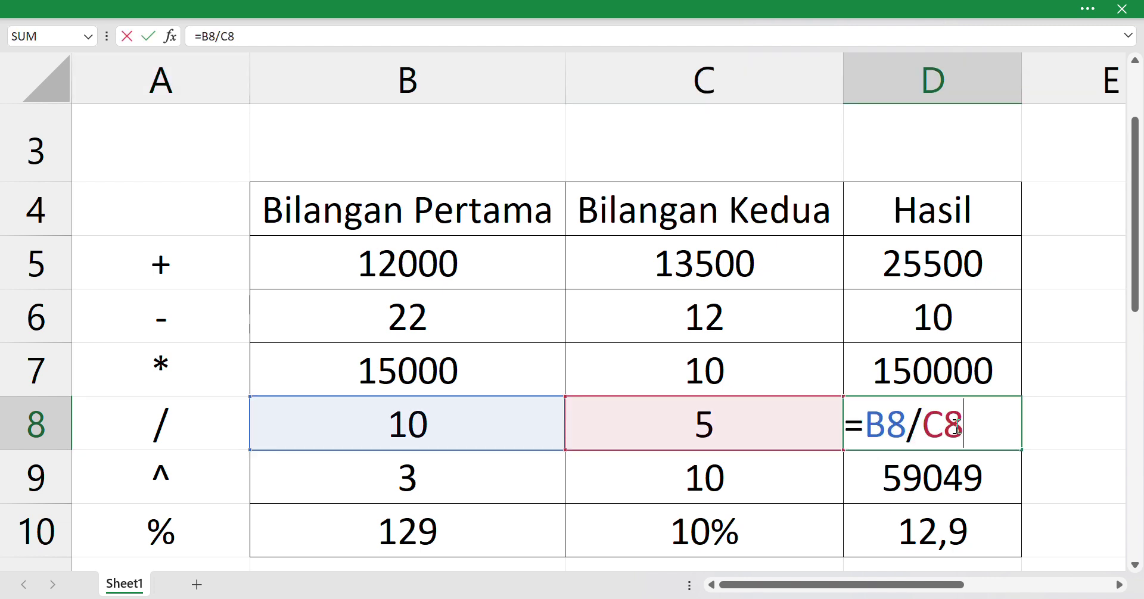
key(BackSpace)
key(BackSpace)
key(BackSpace)
key(BackSpace)
key(BackSpace)
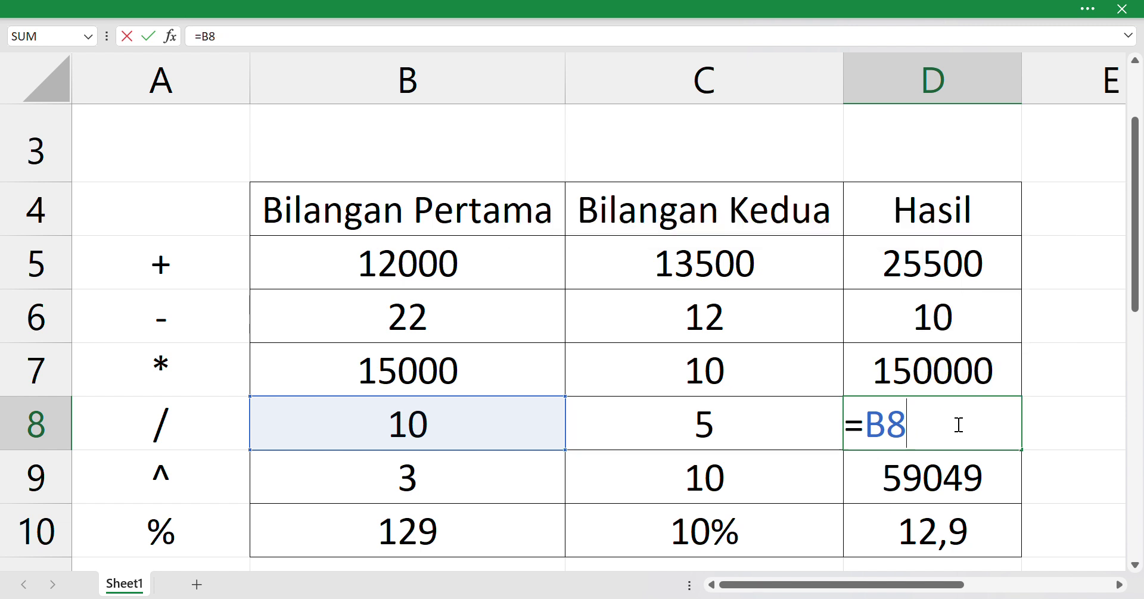
click(704, 429)
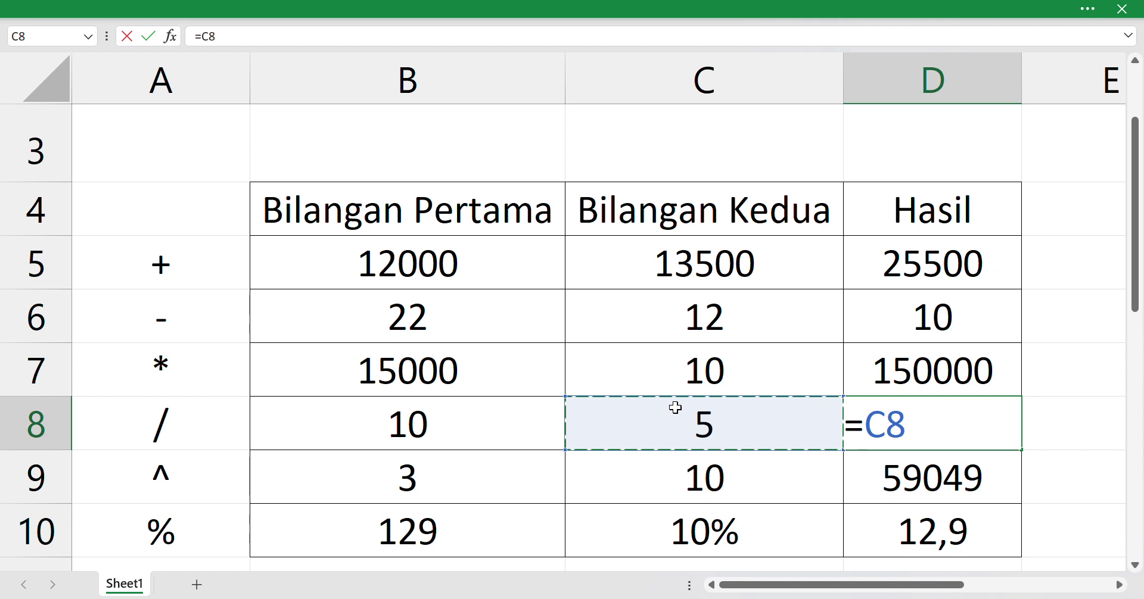
text(?)
key(BackSpace)
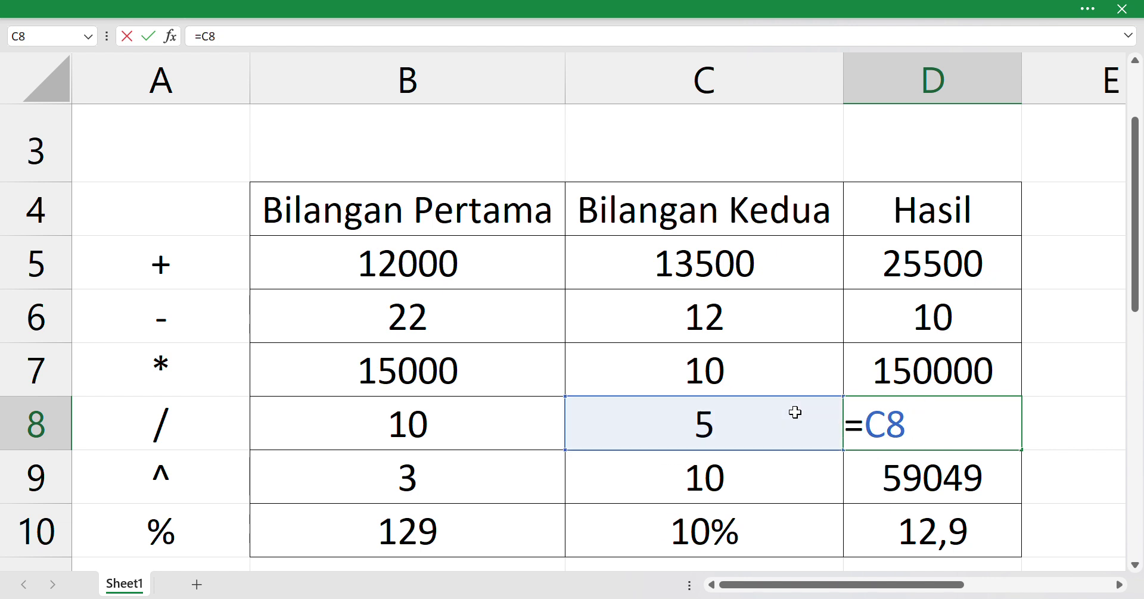
text(/)
click(532, 402)
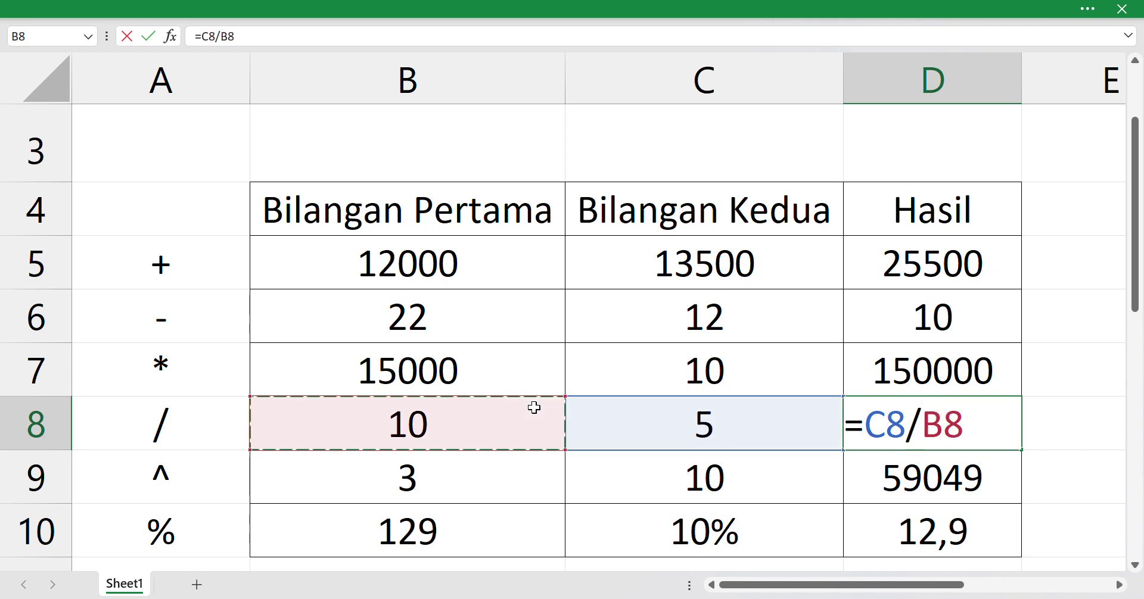
key(Return)
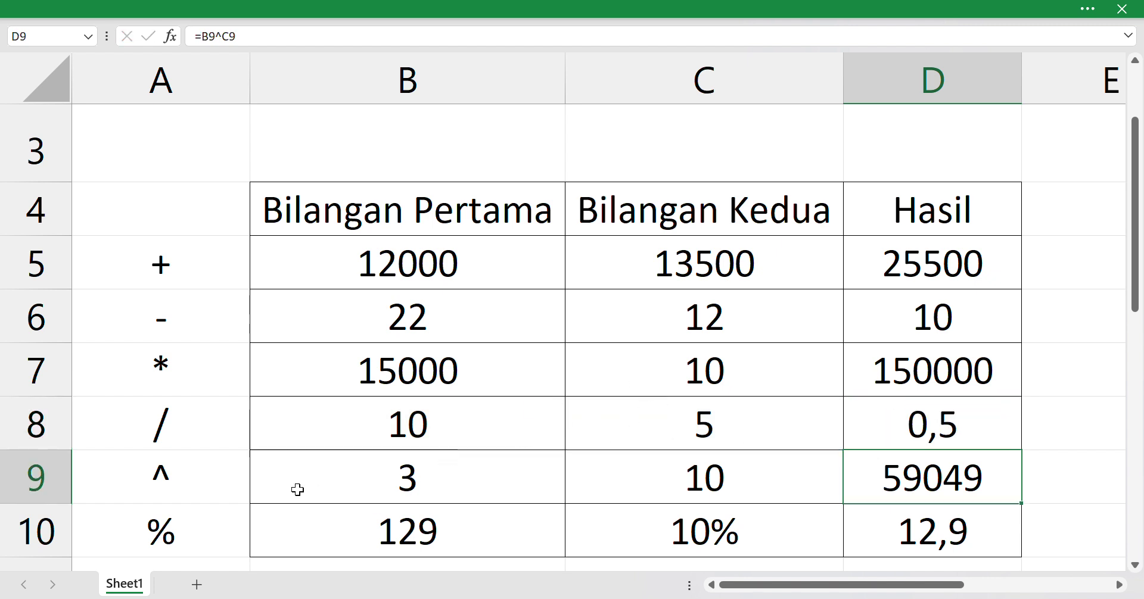
Step: Set the exponent row's first number in B9 to 4 and its second number in C9 to 2
click(173, 482)
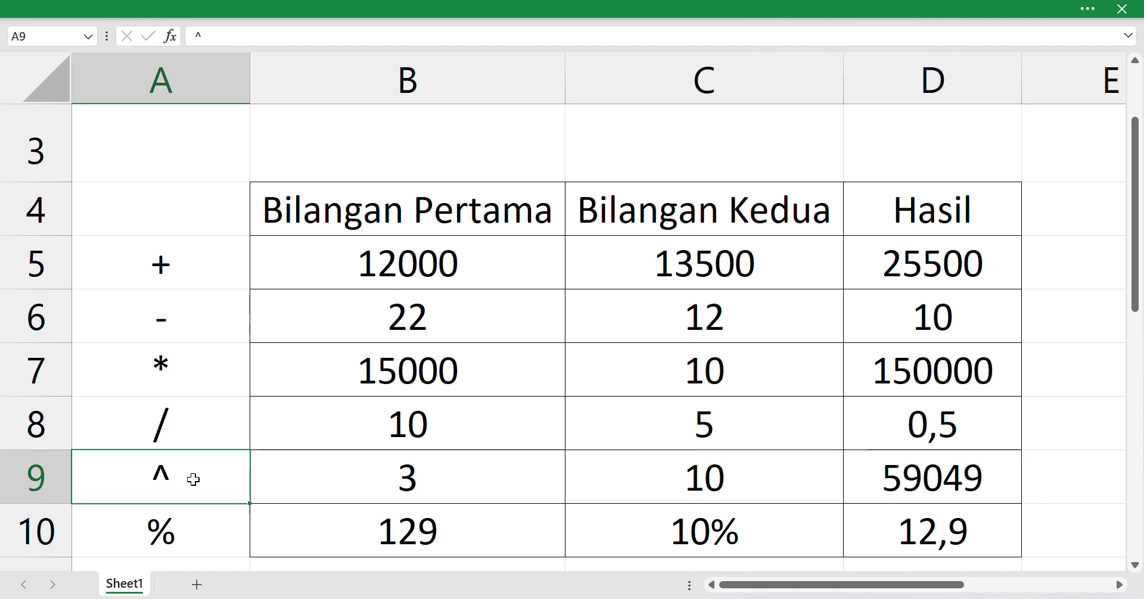
click(460, 473)
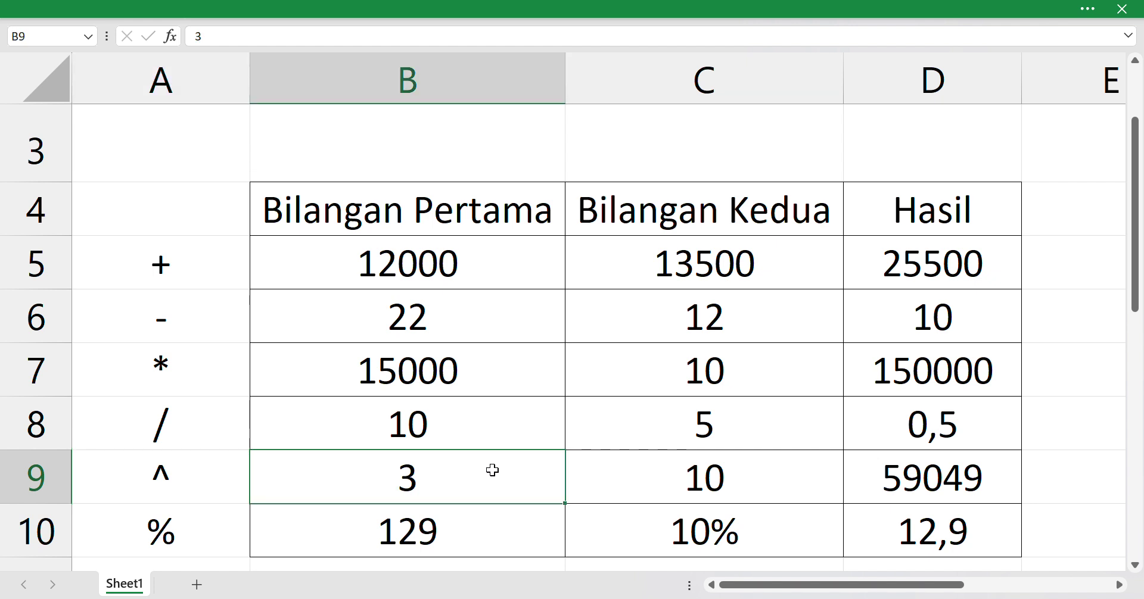
click(652, 471)
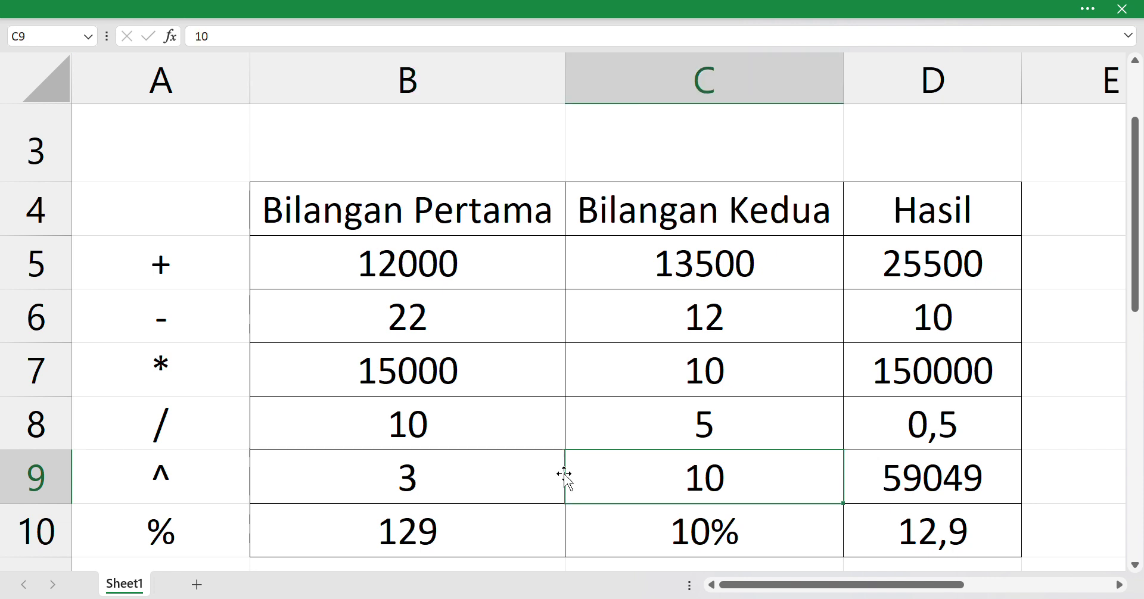
click(485, 471)
click(610, 464)
click(519, 479)
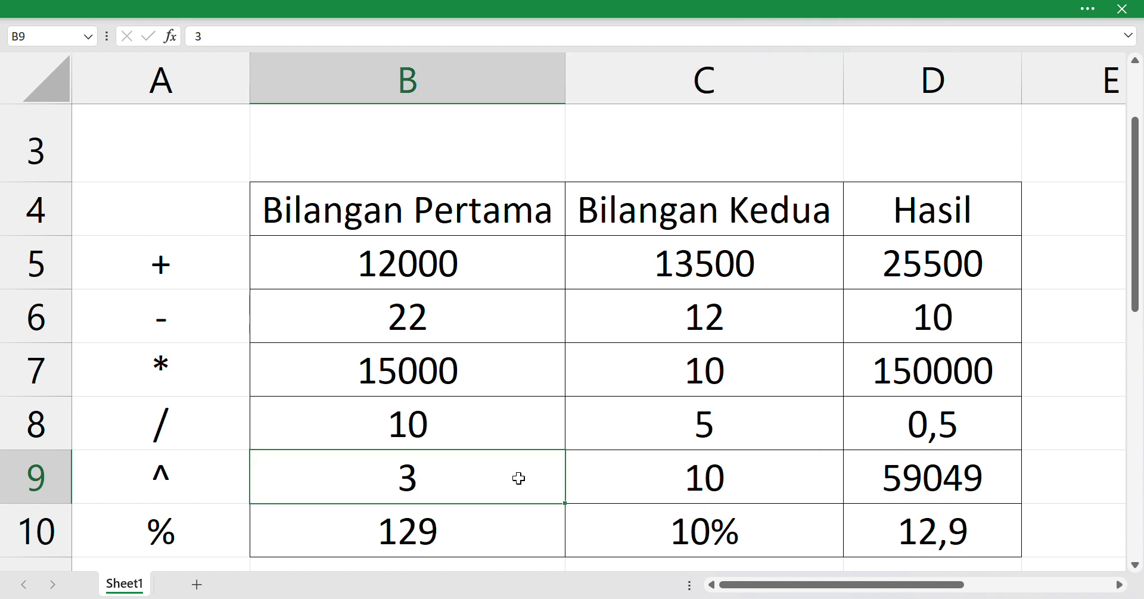
text(4)
key(Tab)
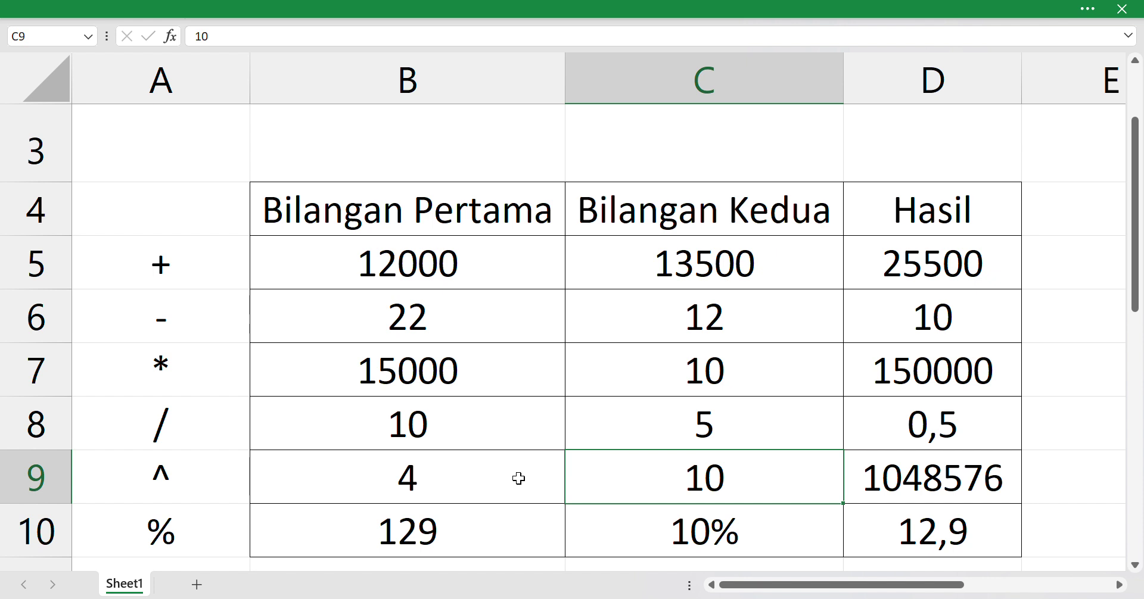
text(2)
key(Return)
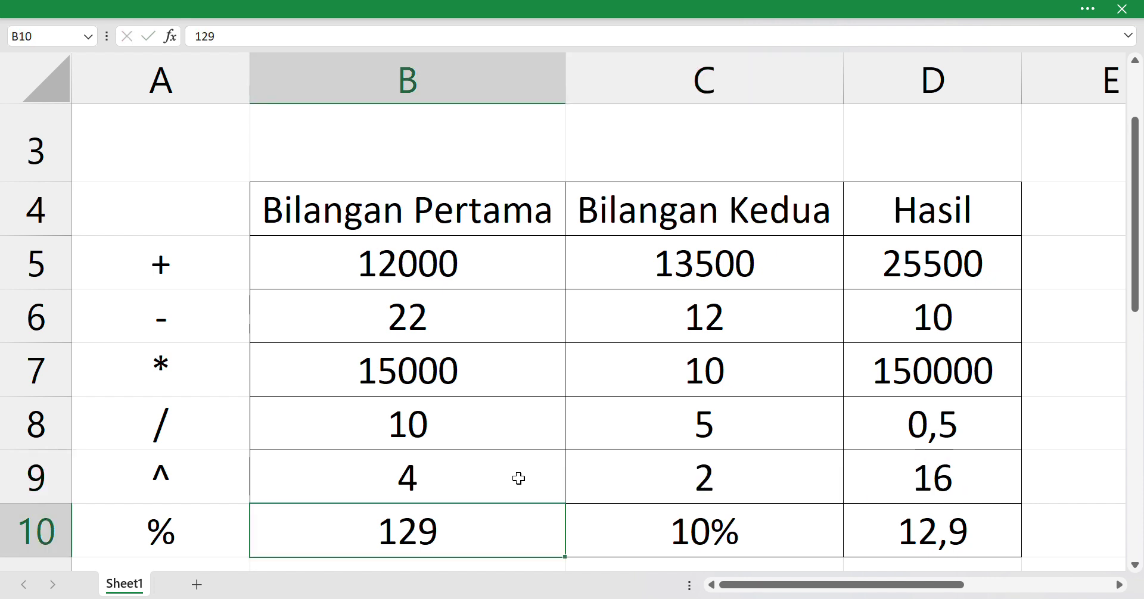
Step: Examine the exponent formula in D9 and its reference to the second number, leaving the formula as it is
click(924, 475)
double_click(926, 476)
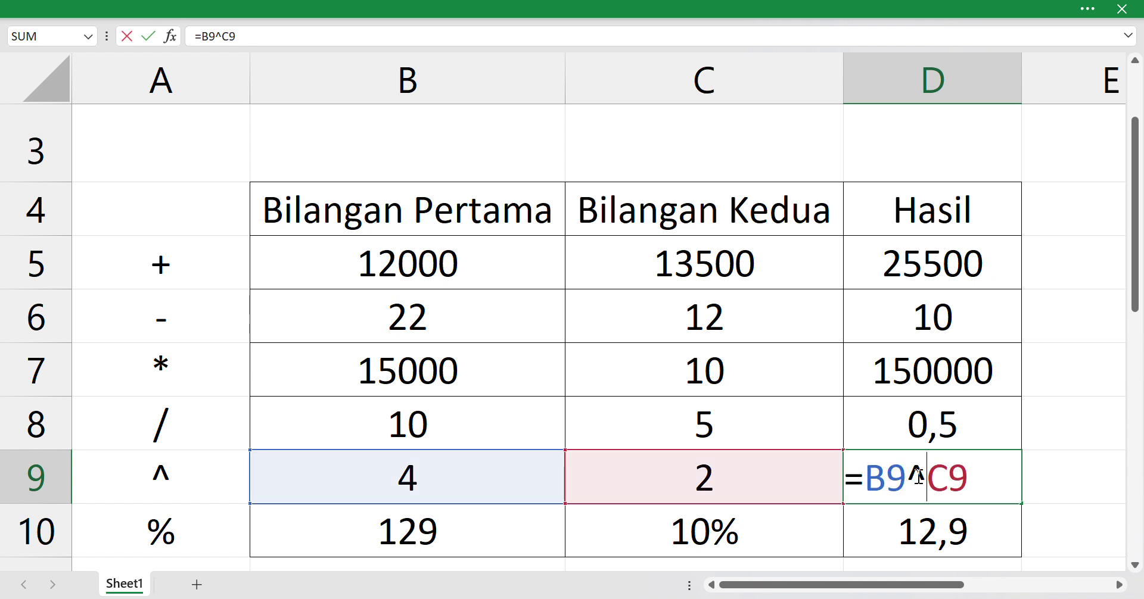
drag(983, 482, 929, 481)
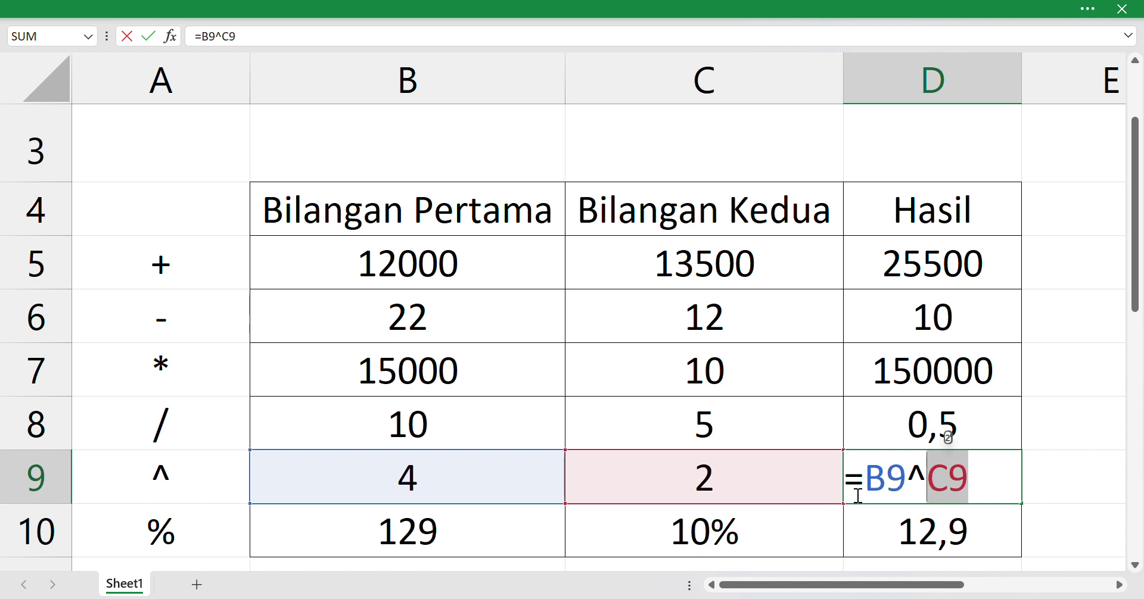
key(Return)
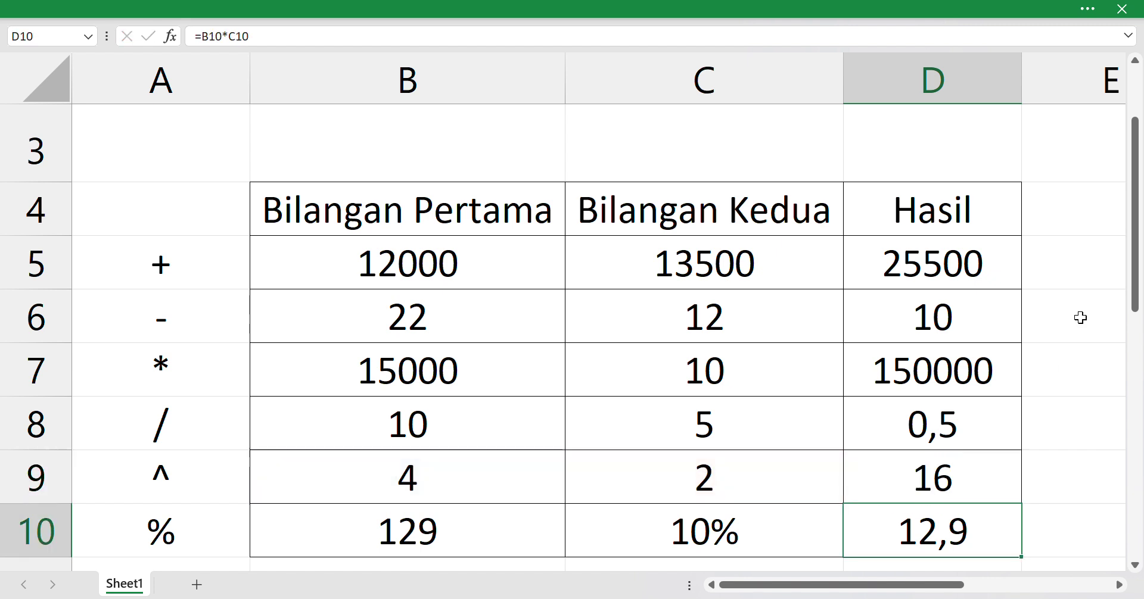
Step: Enter the number 4 in both E4 and E5 beside the table
click(1055, 213)
text(4)
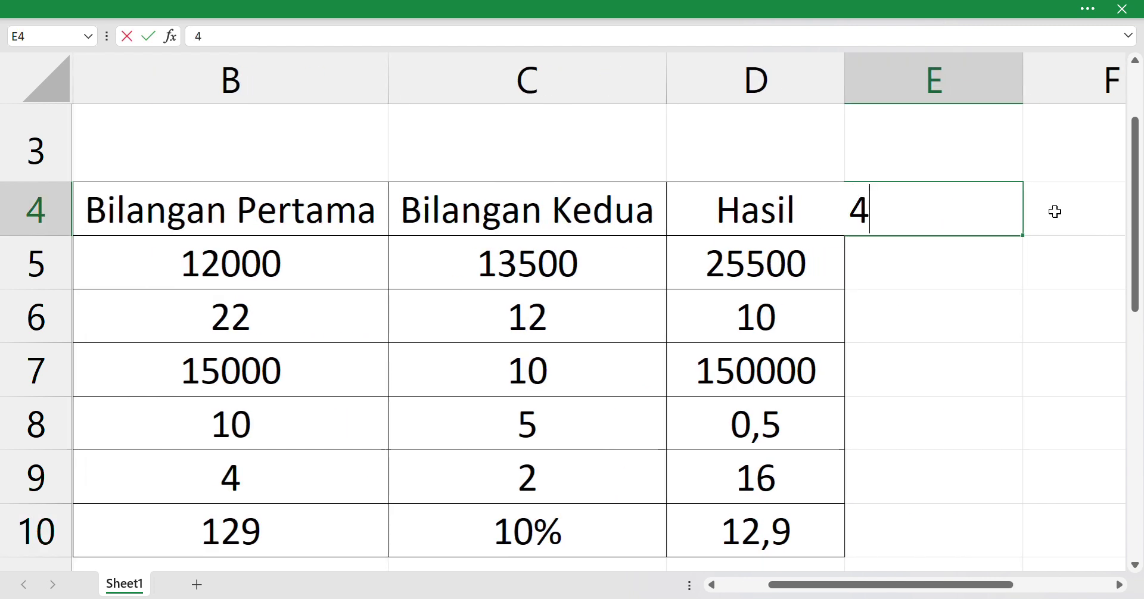
key(Return)
text(4)
key(Return)
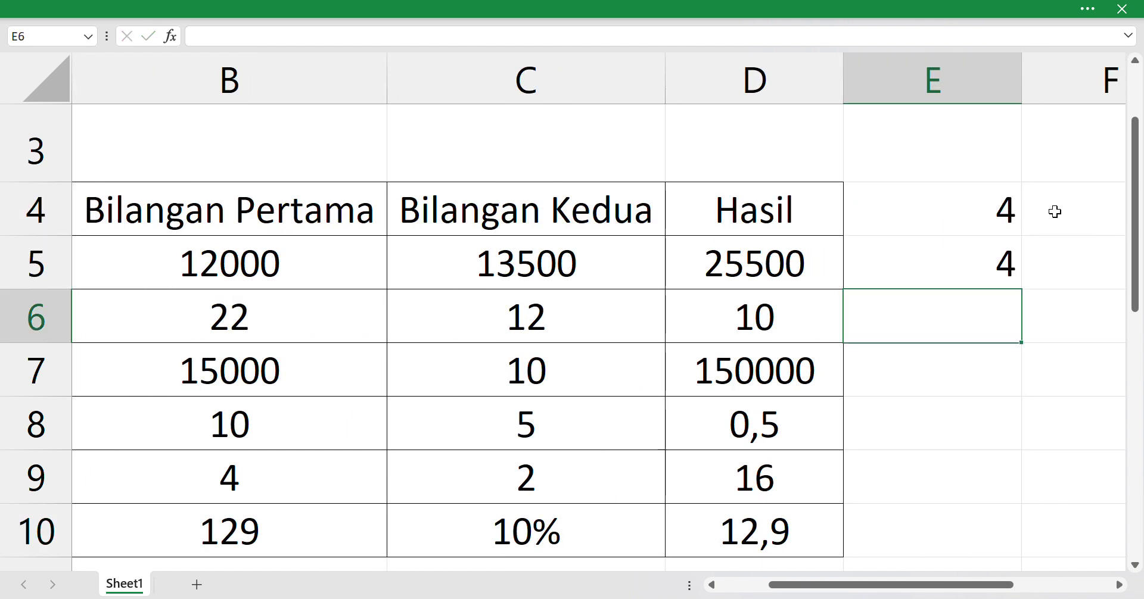
Step: Multiply the two numbers beside the table in E6 with the formula =E4*E5
text(=)
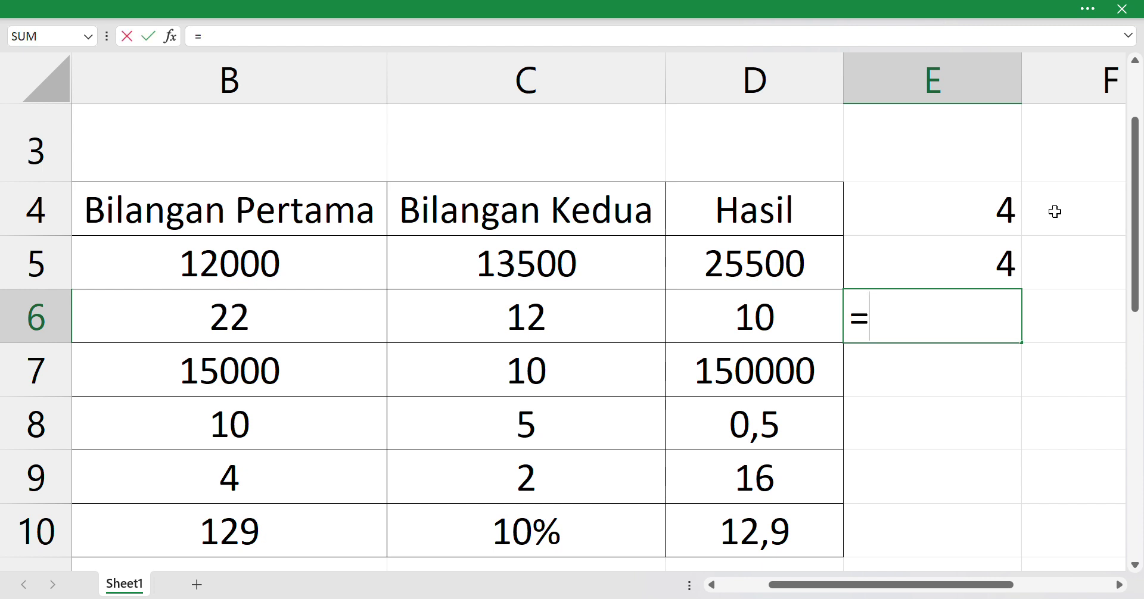
click(985, 216)
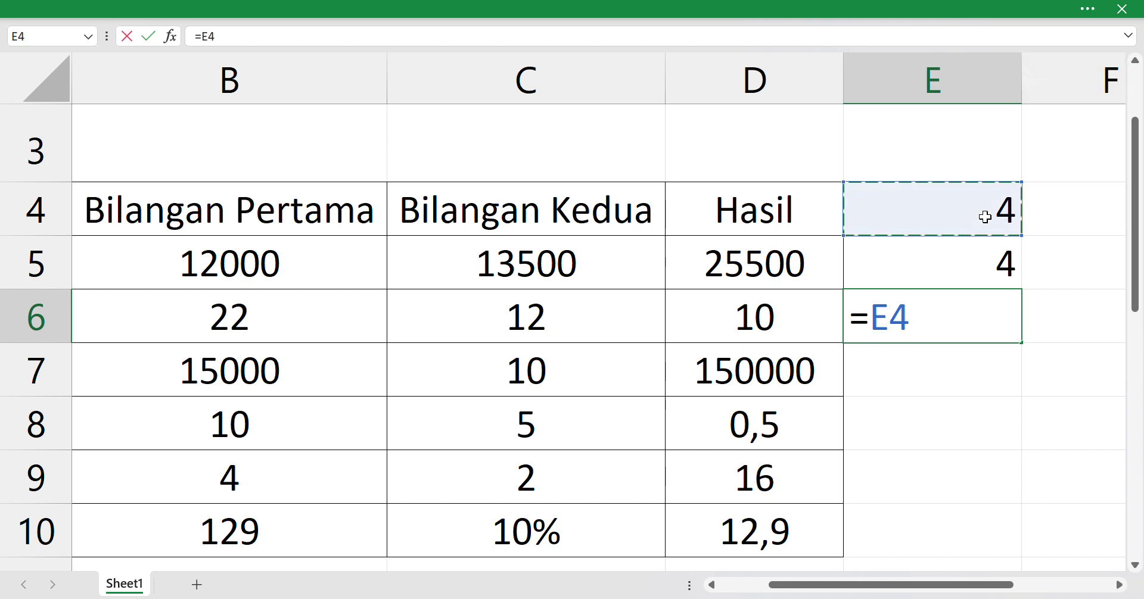
text(*)
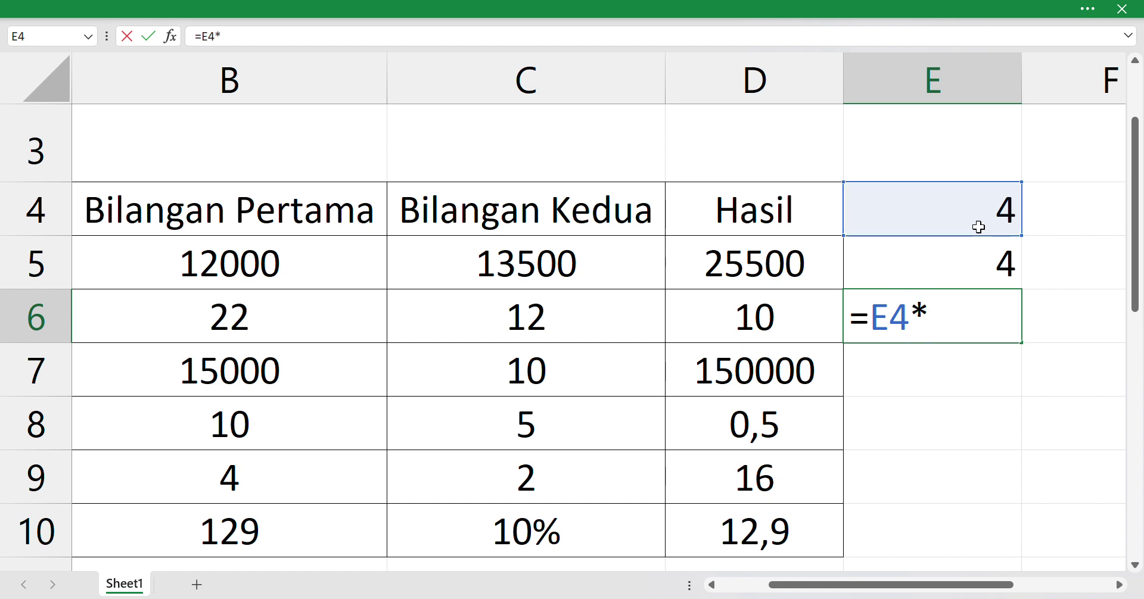
click(962, 262)
key(Return)
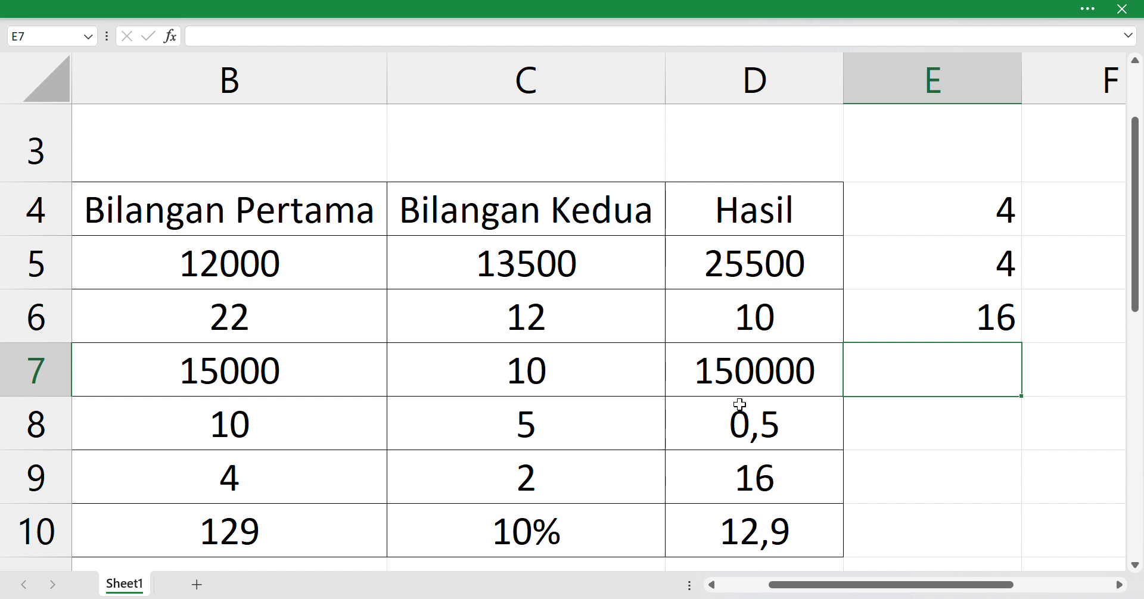
Step: Examine the percentage row's formula in D10 and the multiplication operator it uses, leaving the formula as it is
scroll(739, 405, left, 3)
scroll(739, 404, left, 2)
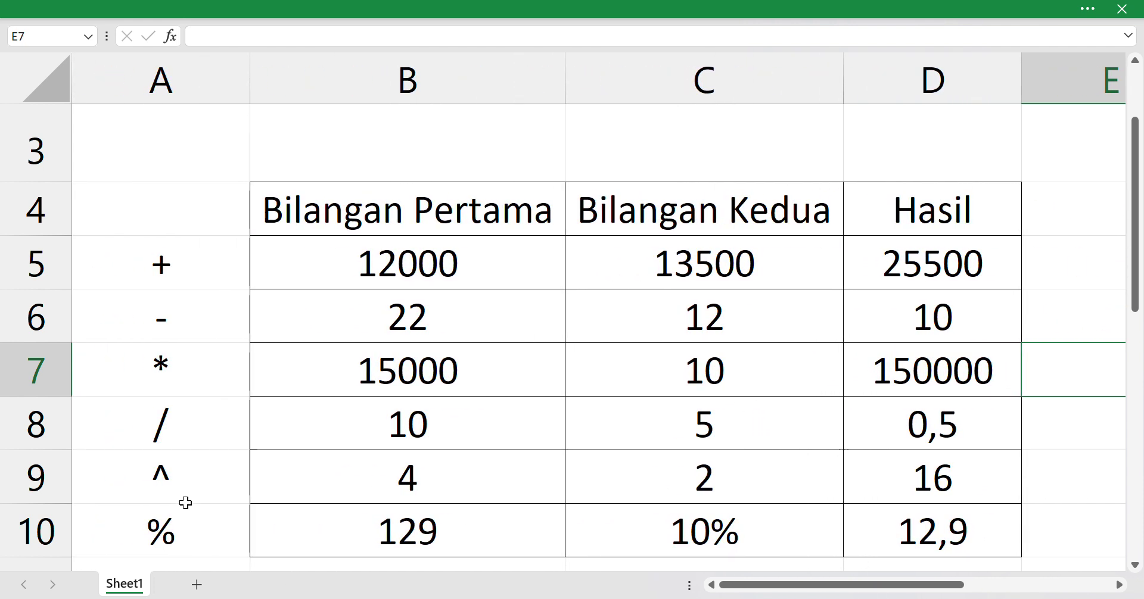
click(183, 471)
scroll(183, 471, down, 1)
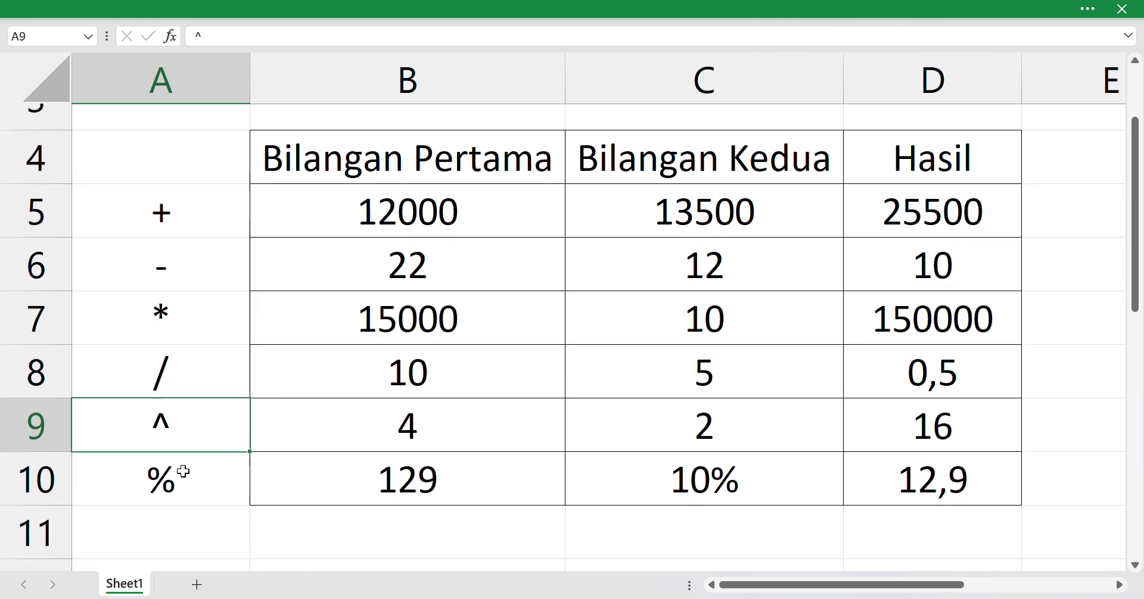
scroll(183, 471, down, 1)
click(181, 468)
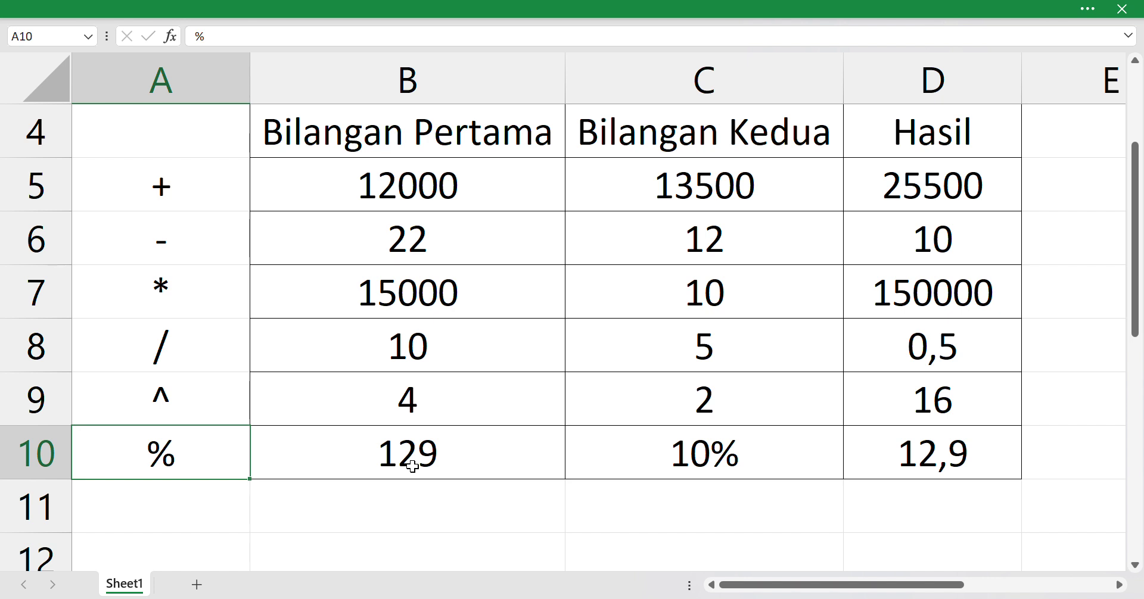
double_click(919, 435)
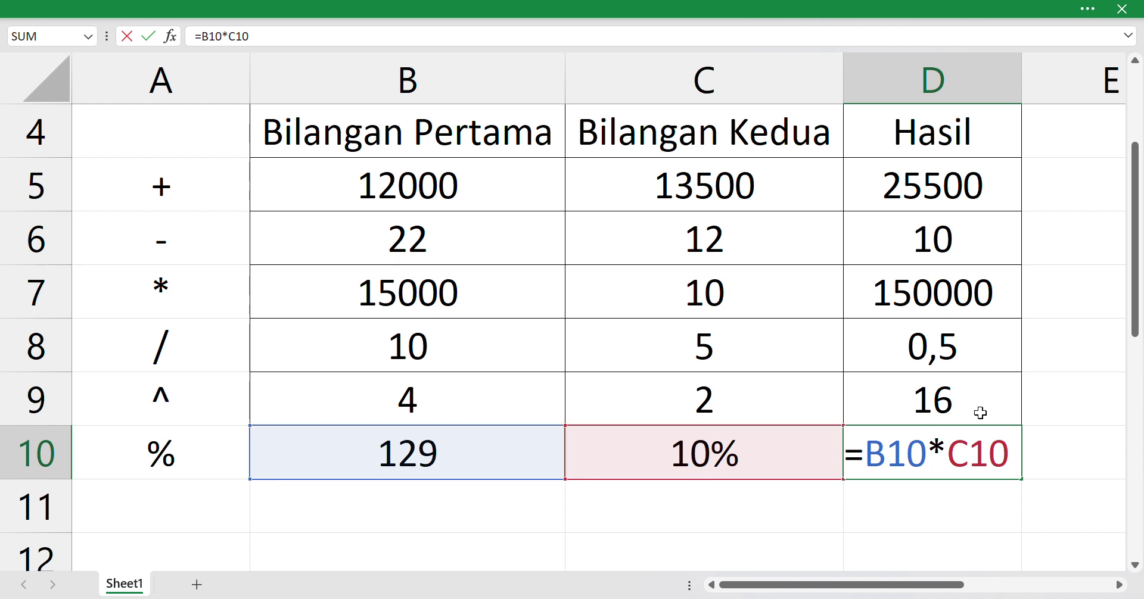
key(Return)
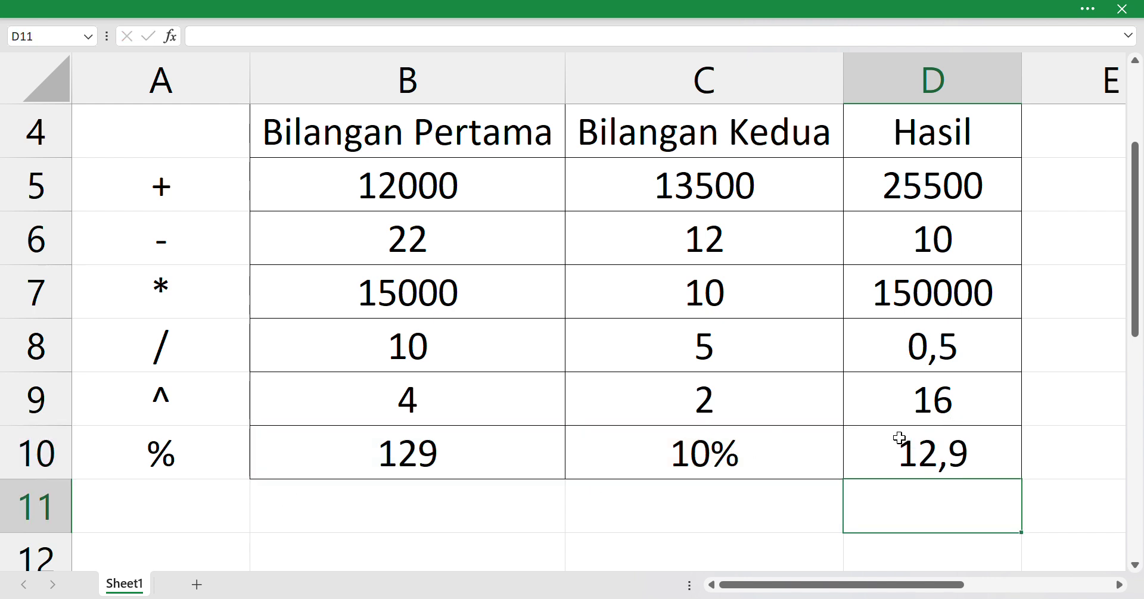
double_click(961, 445)
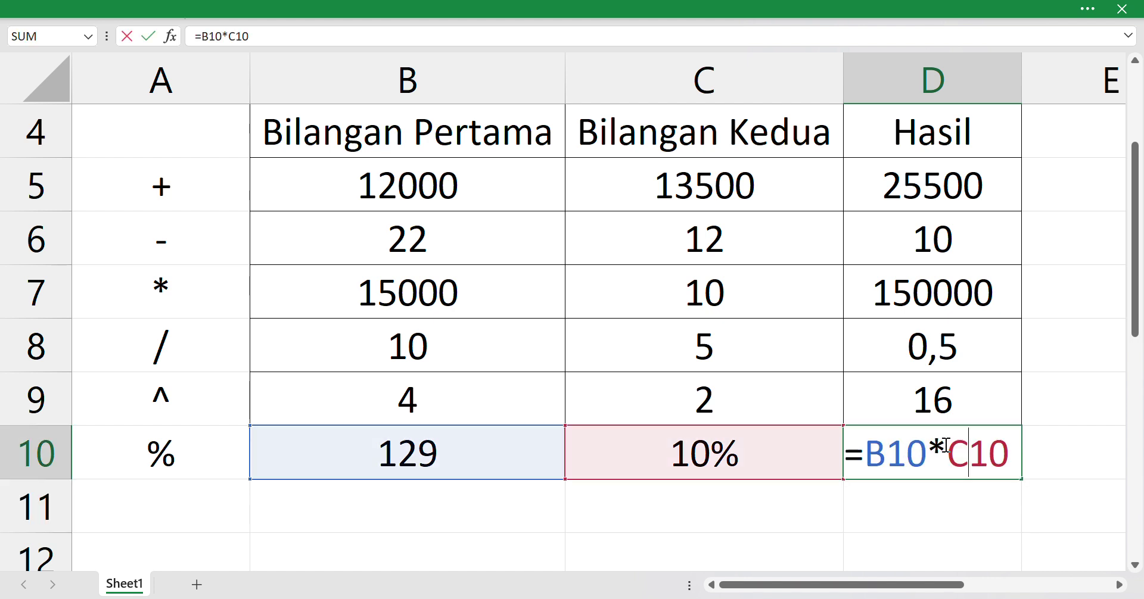
drag(947, 446, 932, 446)
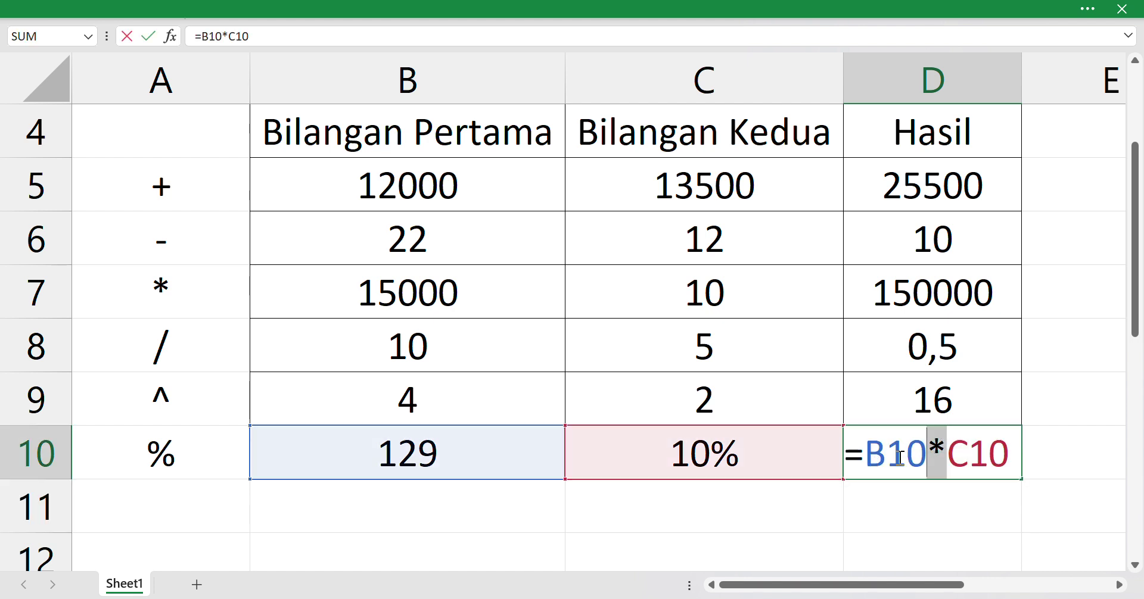
key(Return)
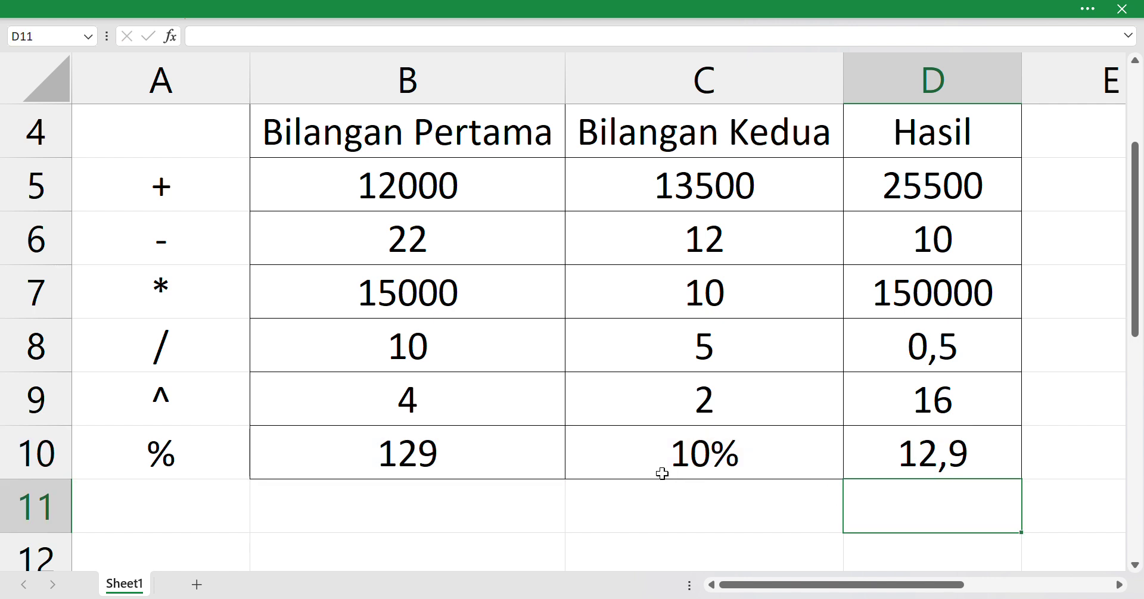
ctrl+scroll(588, 454, down, 1)
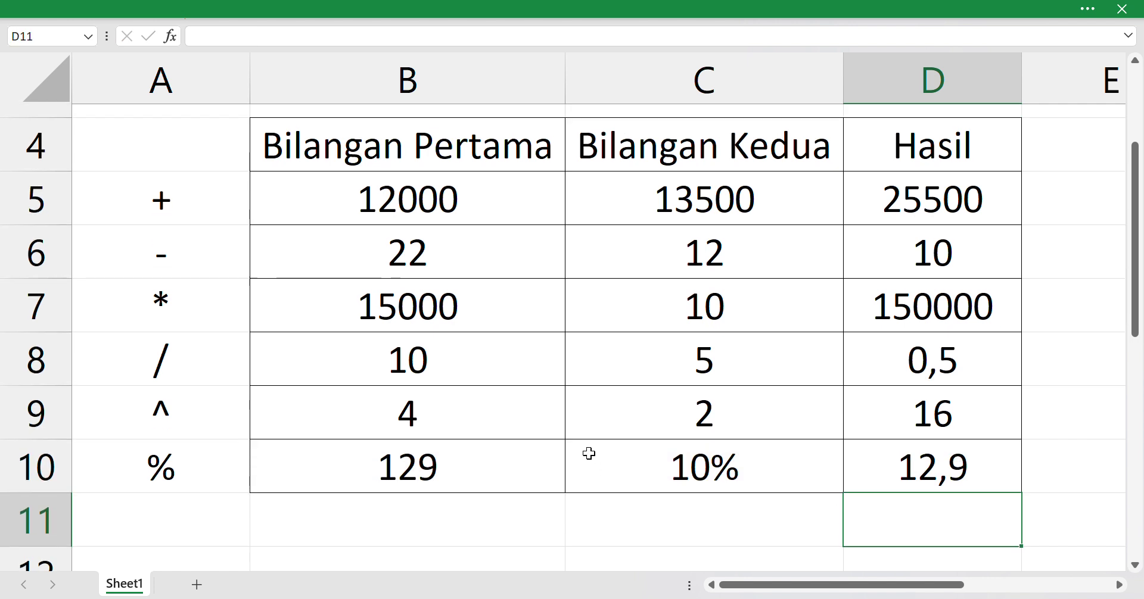
ctrl+scroll(589, 453, down, 3)
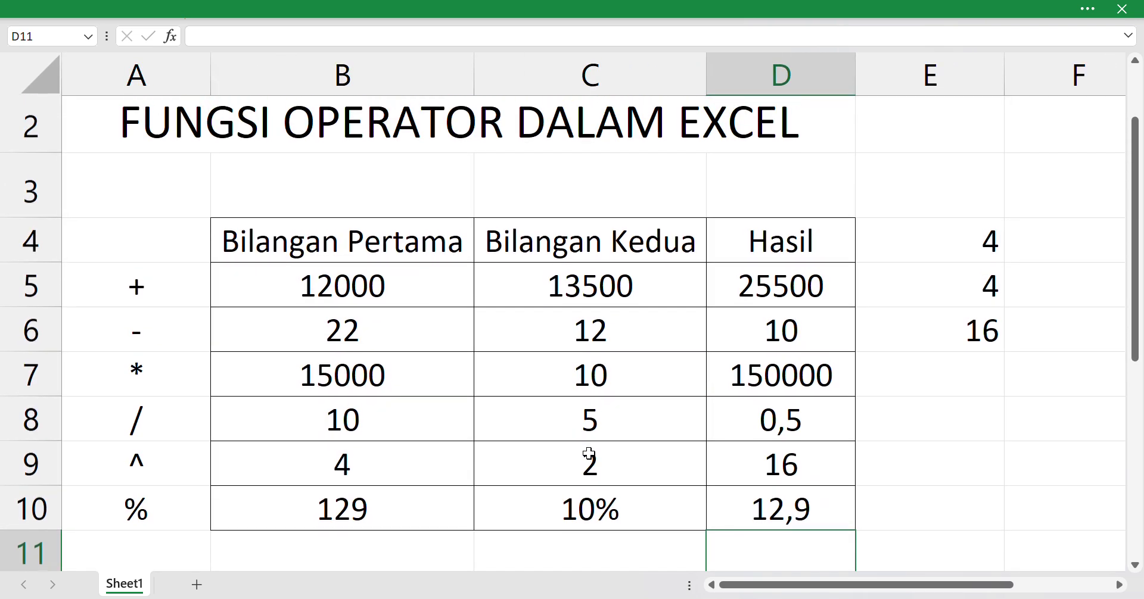
click(620, 412)
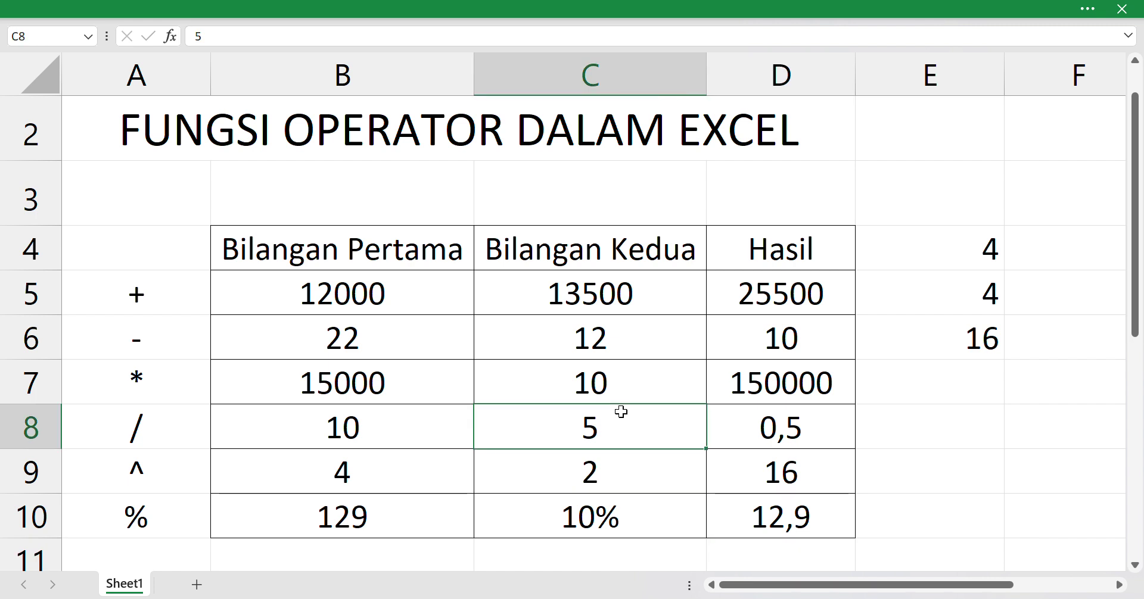
scroll(620, 412, down, 2)
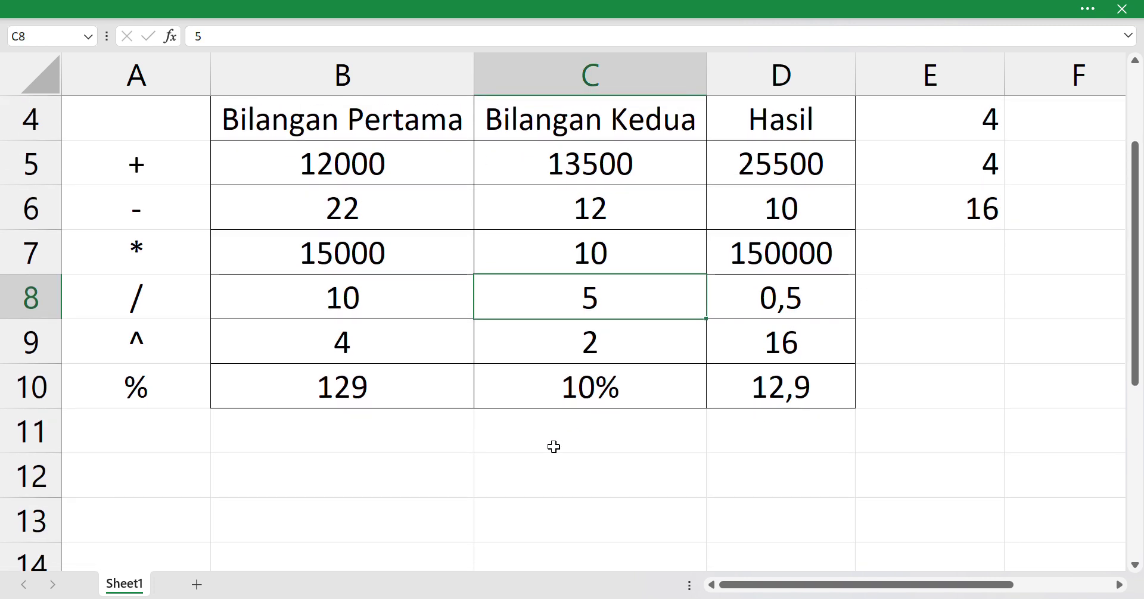
Step: List the function names SUM, RANK, IF and IF TIGA KONDISI in cells C11 to C14 below the table
click(553, 447)
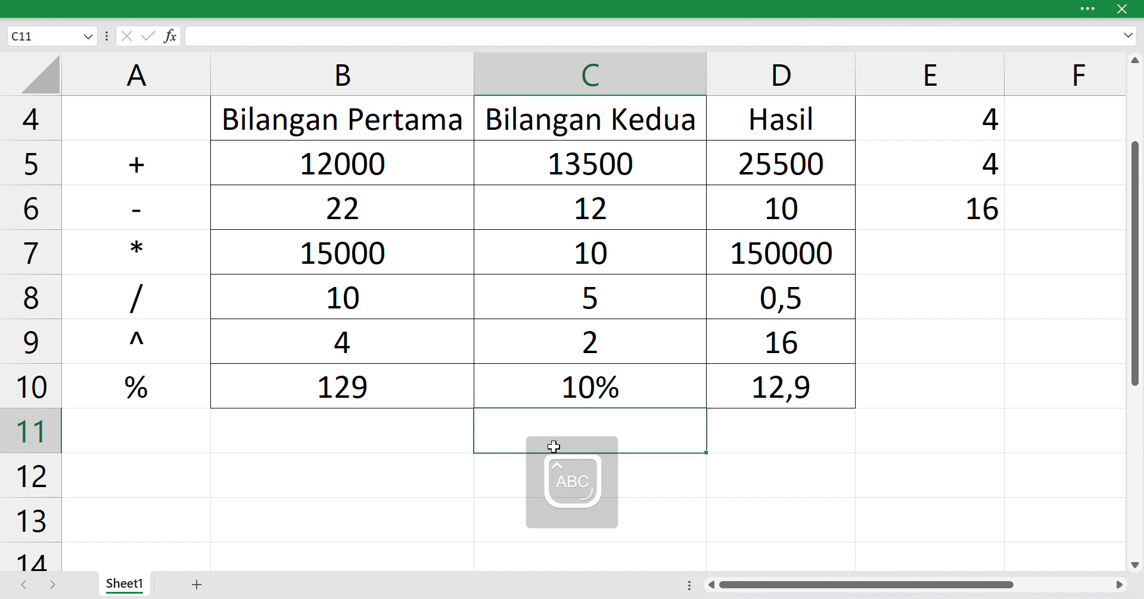
text(SUM)
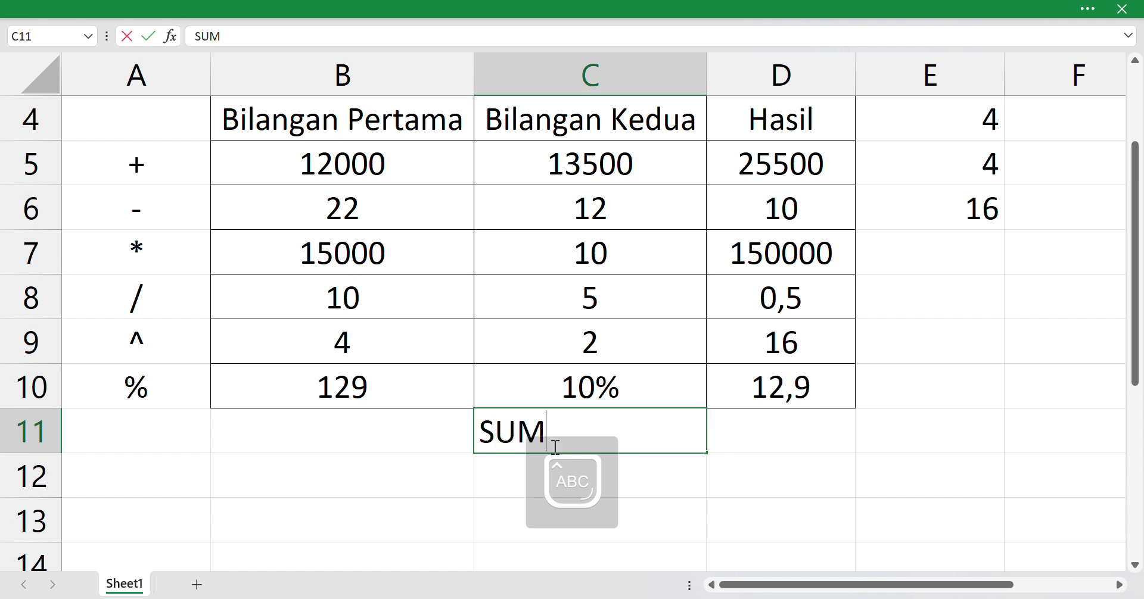
key(Return)
text(RANK)
key(Return)
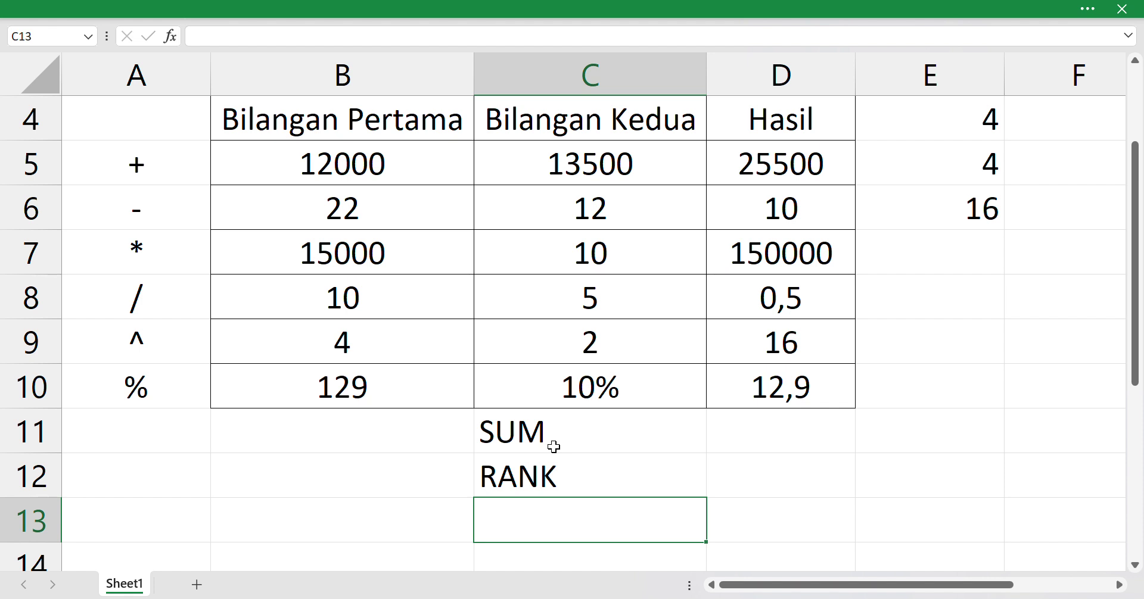
text(IF)
key(Return)
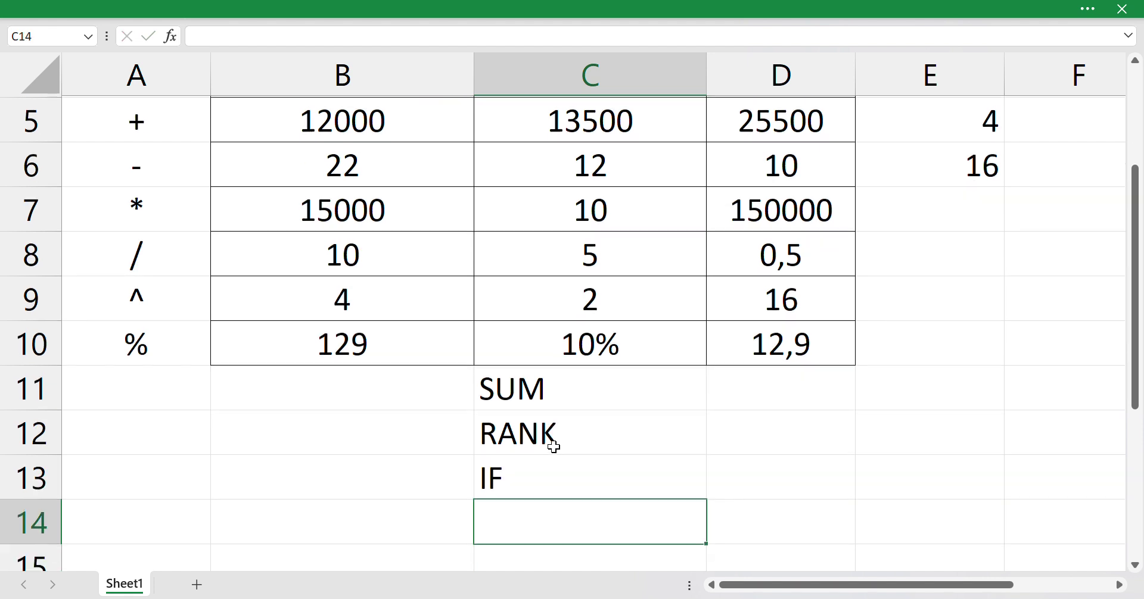
text(IF TIGA)
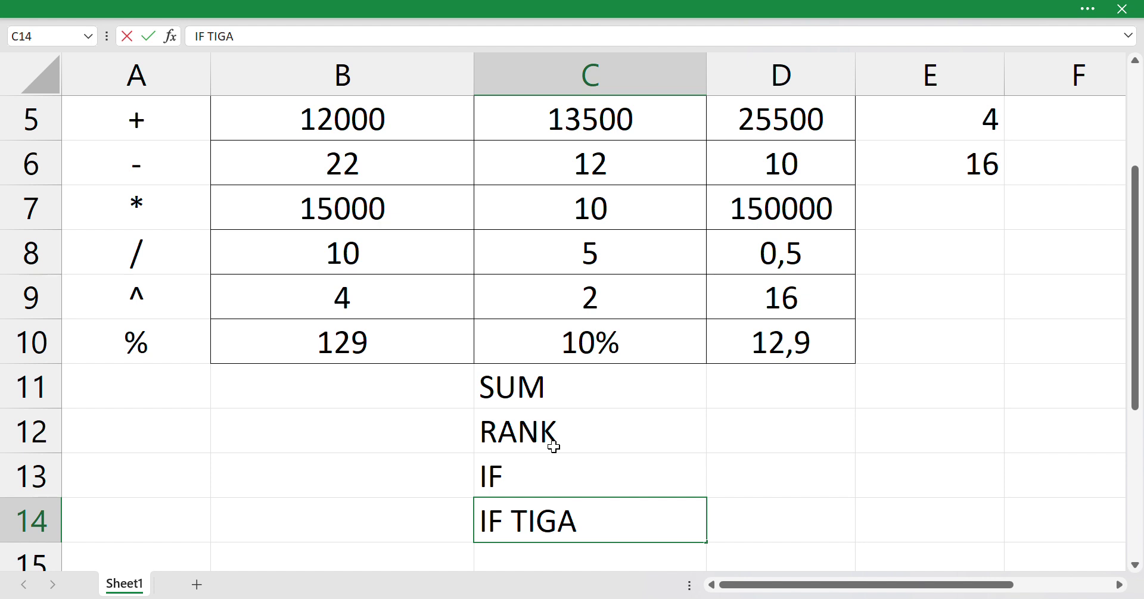
text( KONDISIS)
key(Return)
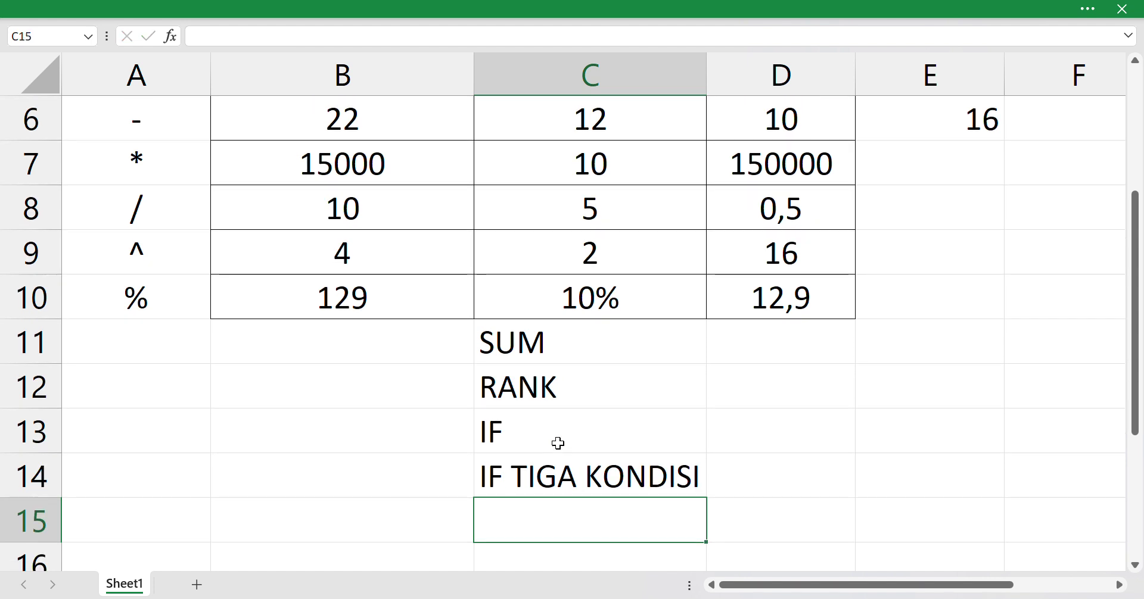
scroll(530, 371, up, 1)
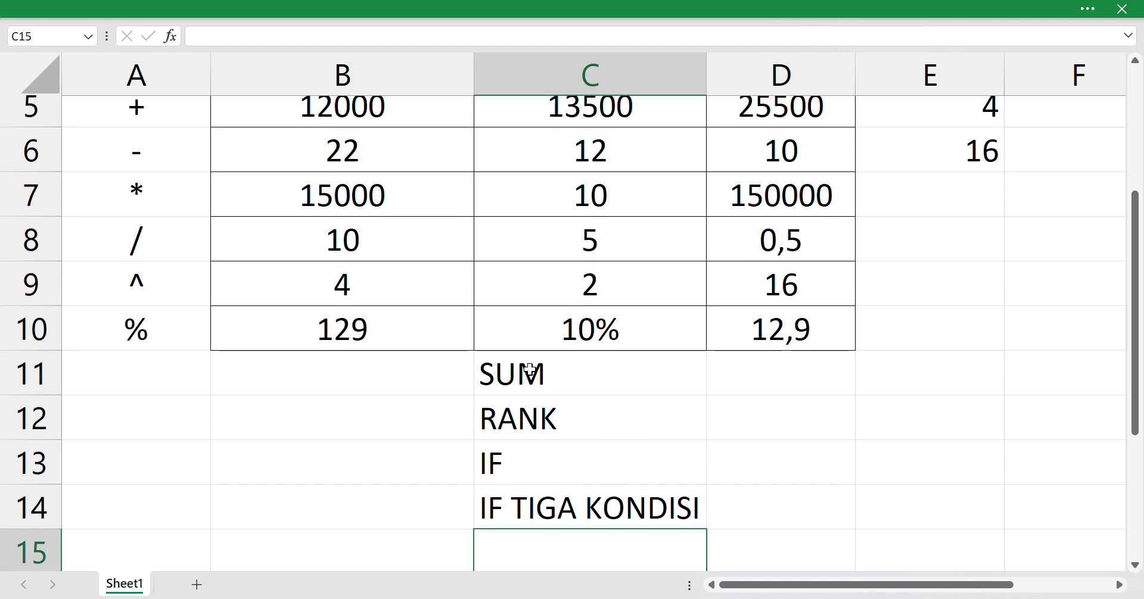
scroll(529, 370, up, 2)
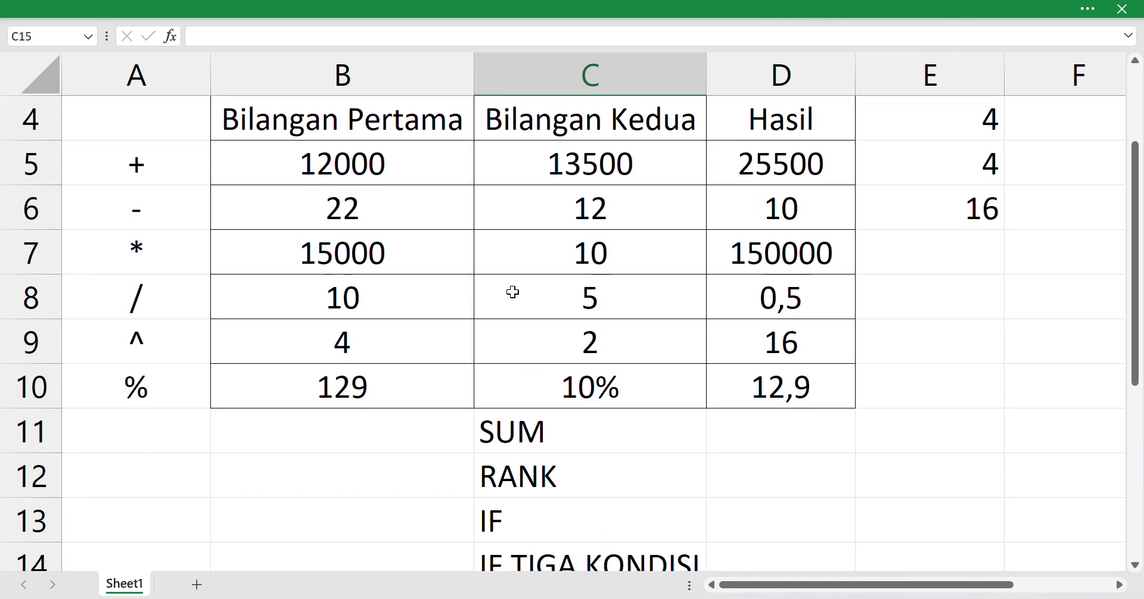
click(503, 444)
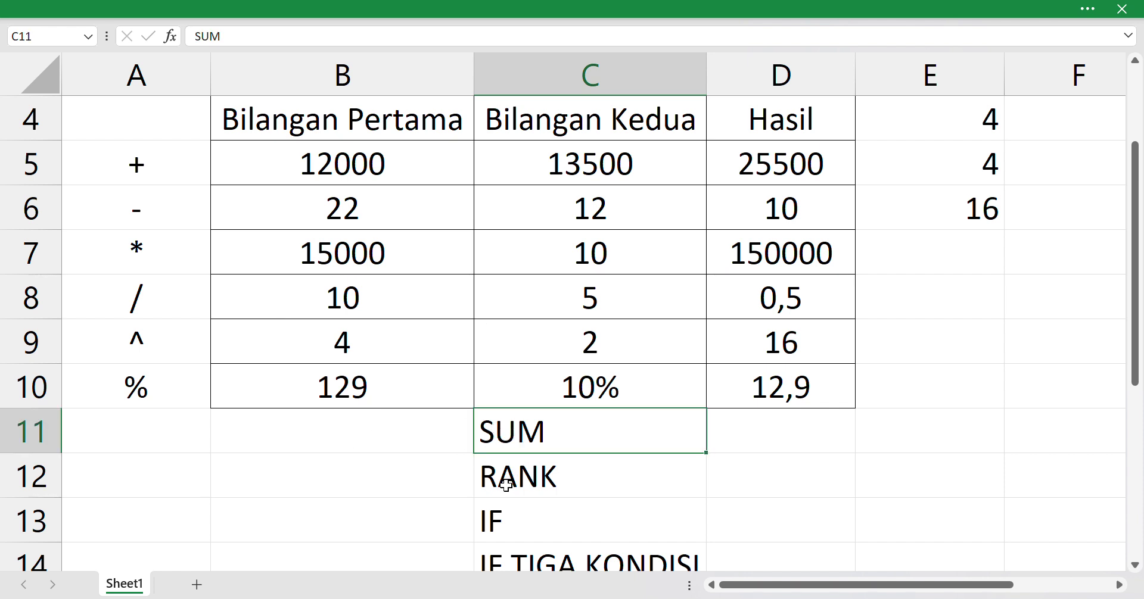
scroll(506, 486, down, 1)
scroll(505, 486, up, 2)
scroll(506, 486, down, 1)
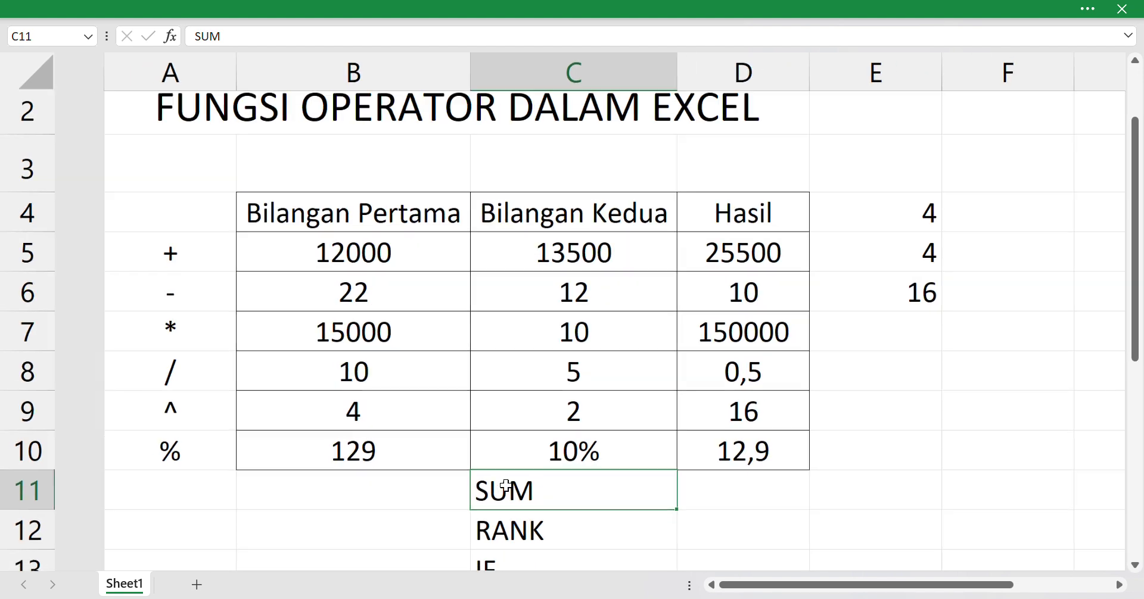
scroll(506, 485, down, 4)
scroll(506, 486, up, 4)
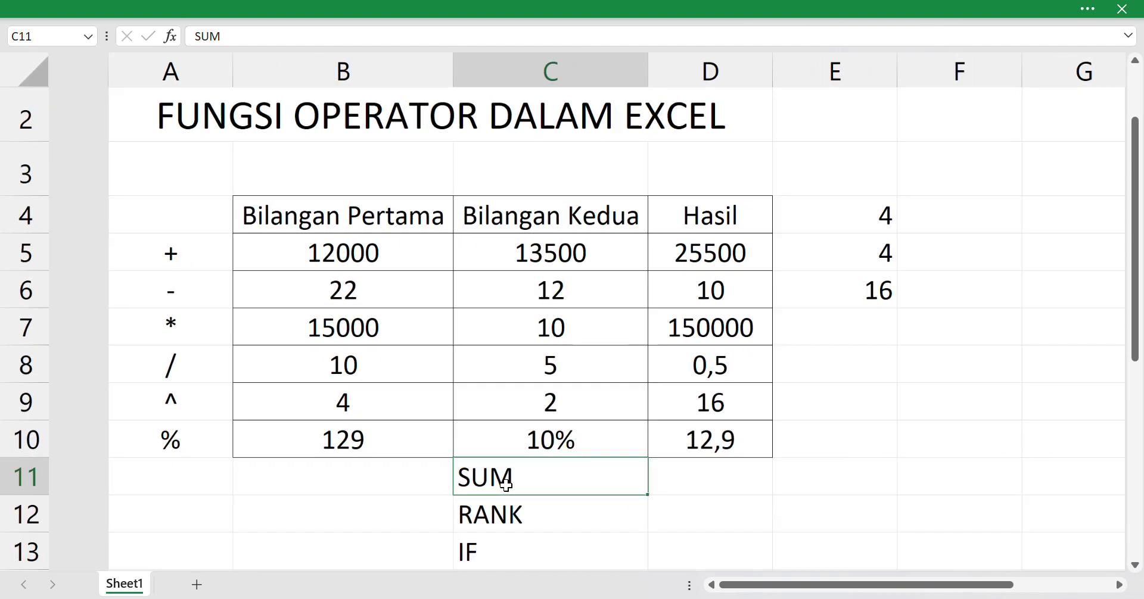
scroll(506, 485, down, 2)
scroll(506, 486, up, 3)
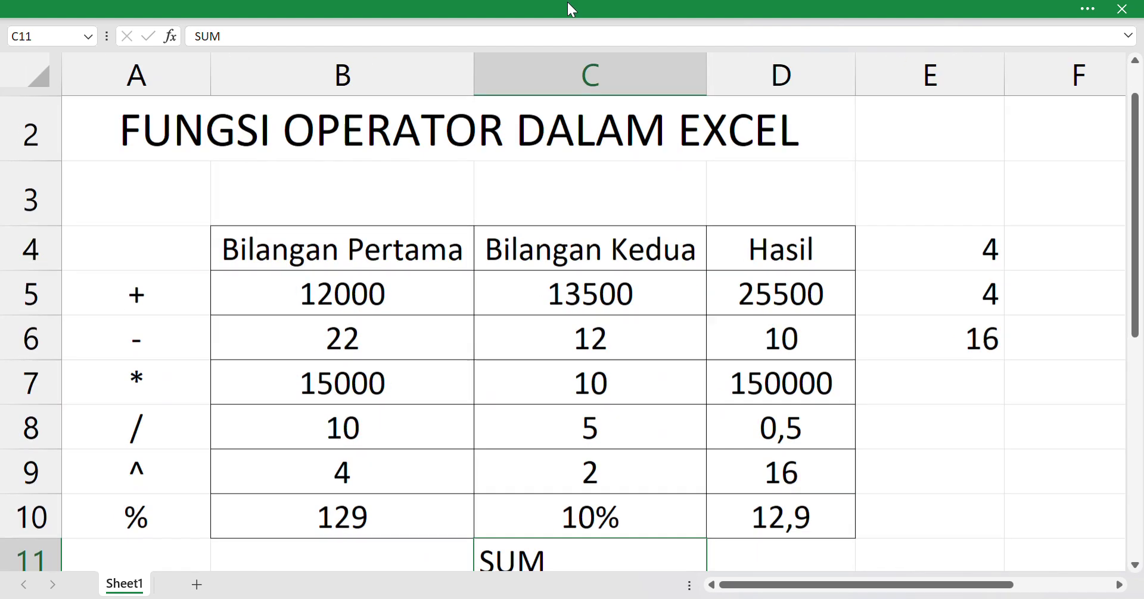